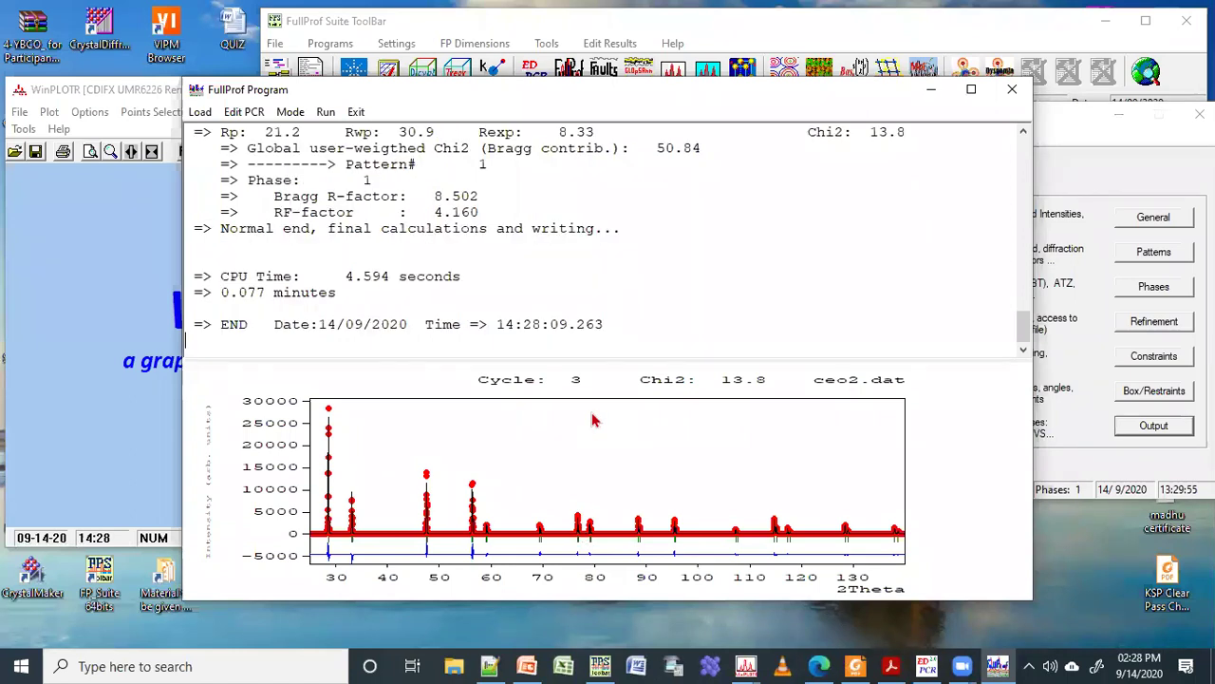
Exit the finished FullProf refinement run and load the CeO2_Rietveld PRF file in WinPLOTR
left_click(356, 111)
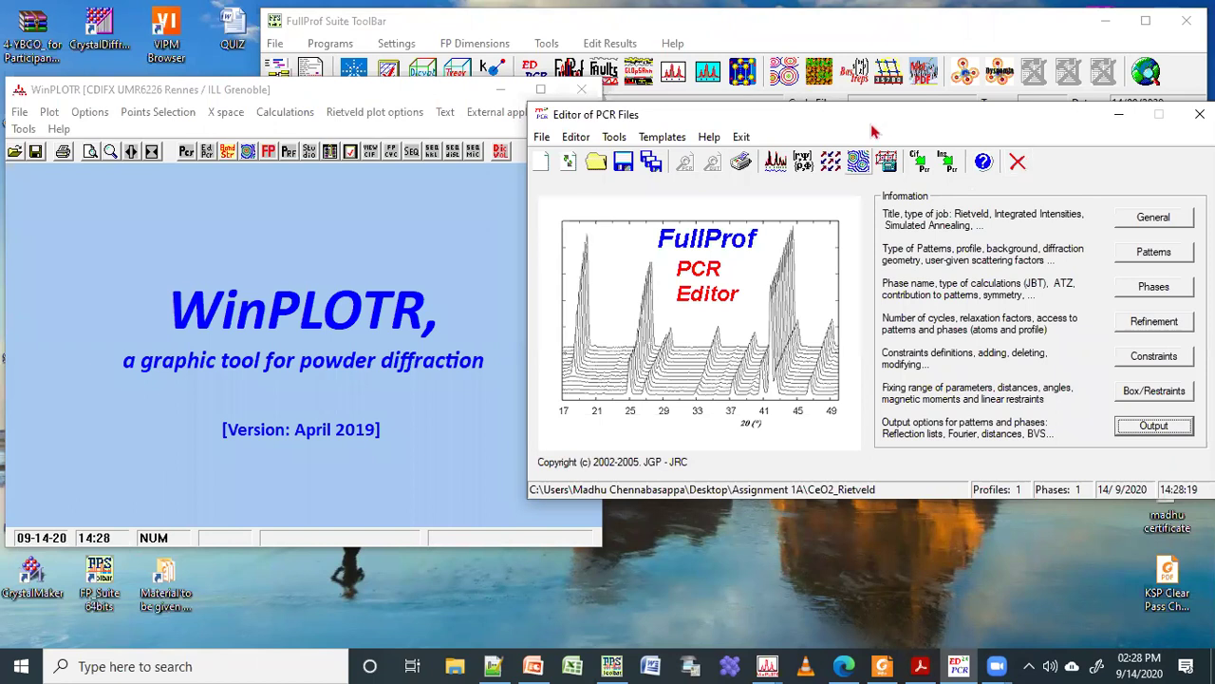
left_click(187, 154)
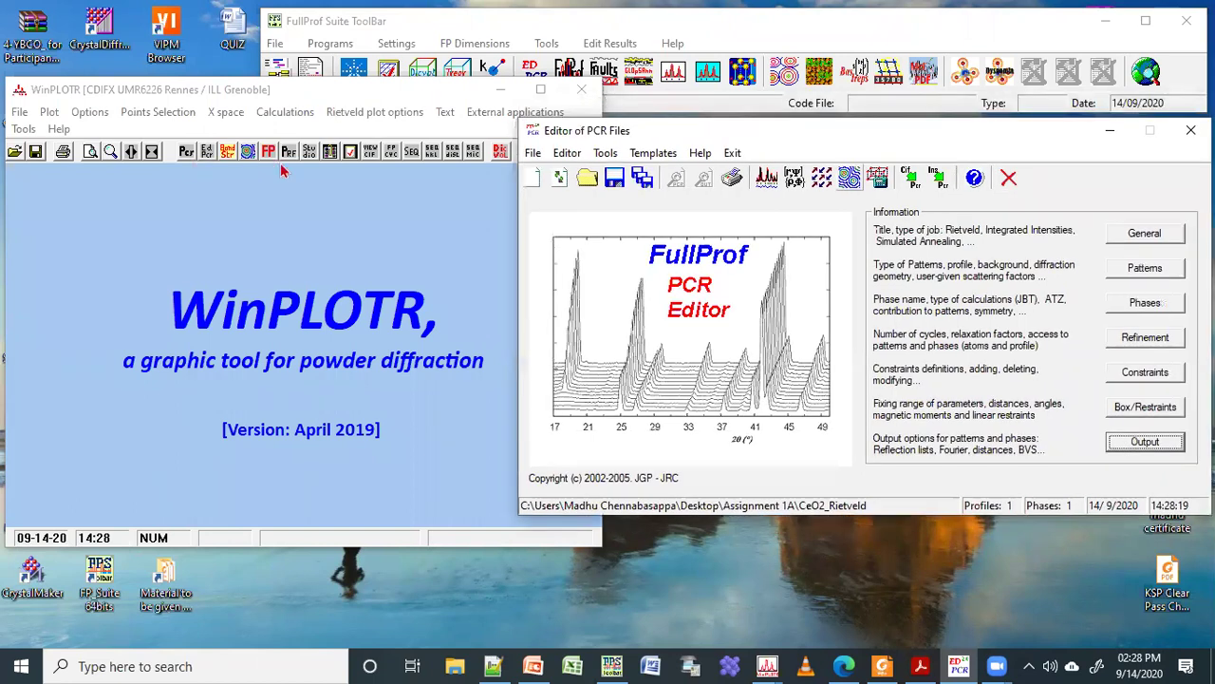
left_click(294, 203)
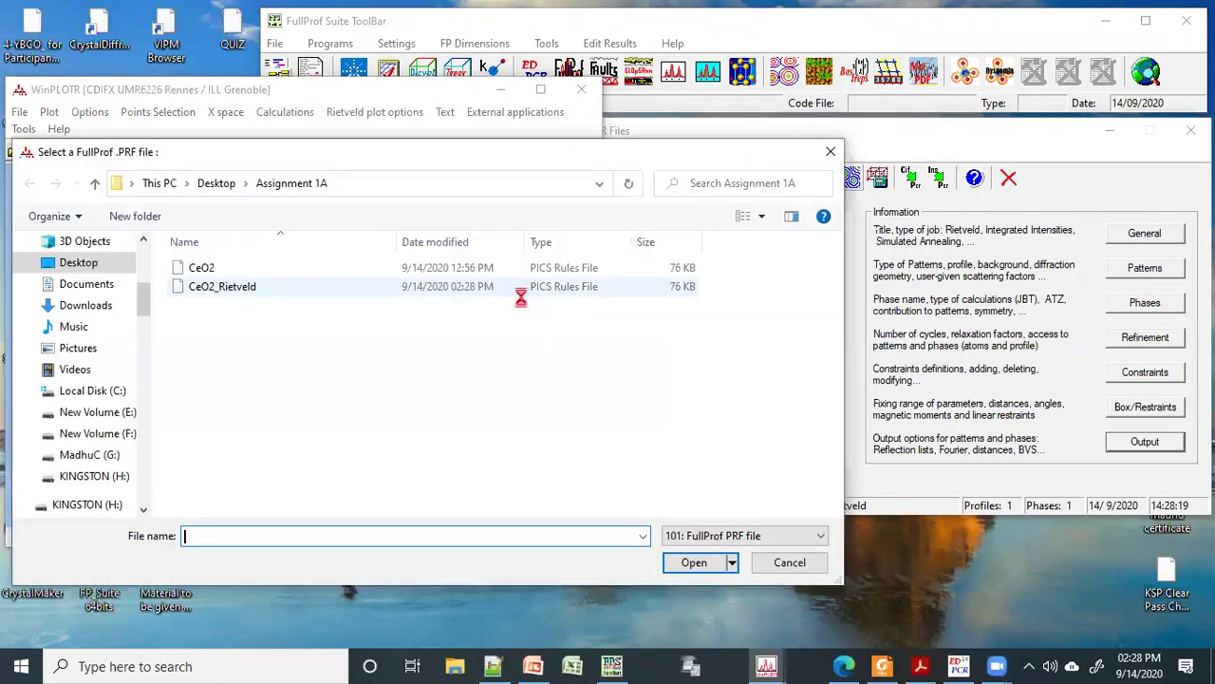
double_click(523, 290)
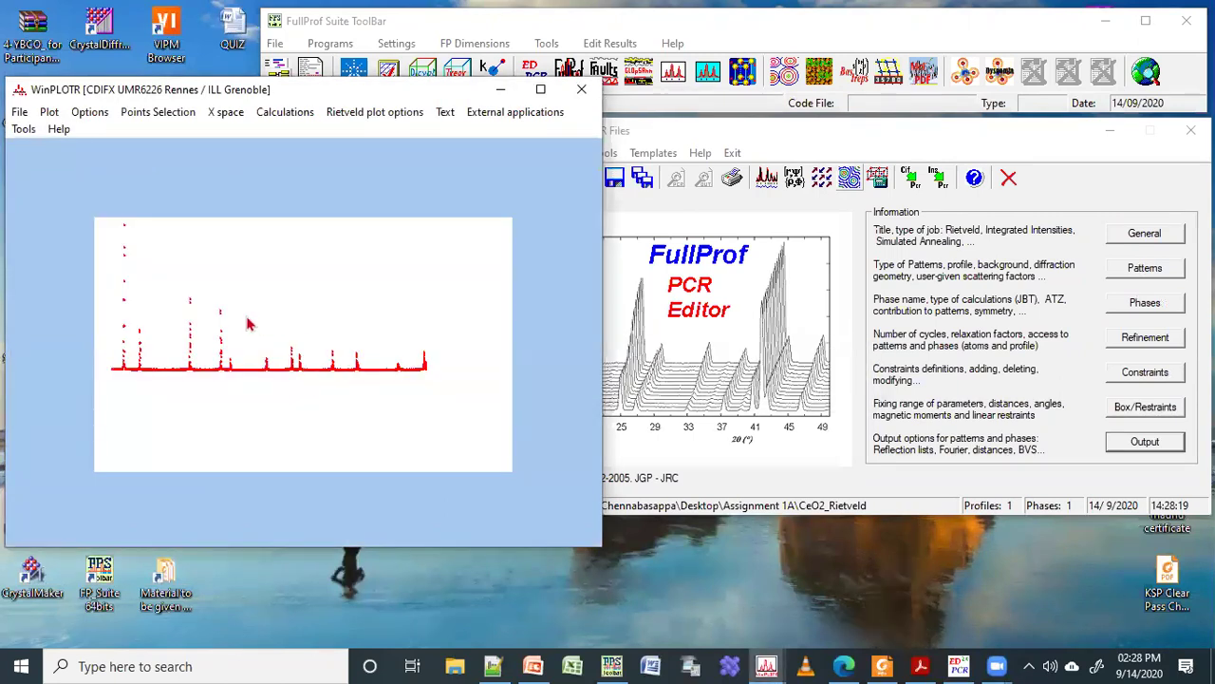
Inspect the fit of the peaks between about 52° and 66° 2θ, and restore the full pattern range
left_click_drag(207, 278, 248, 383)
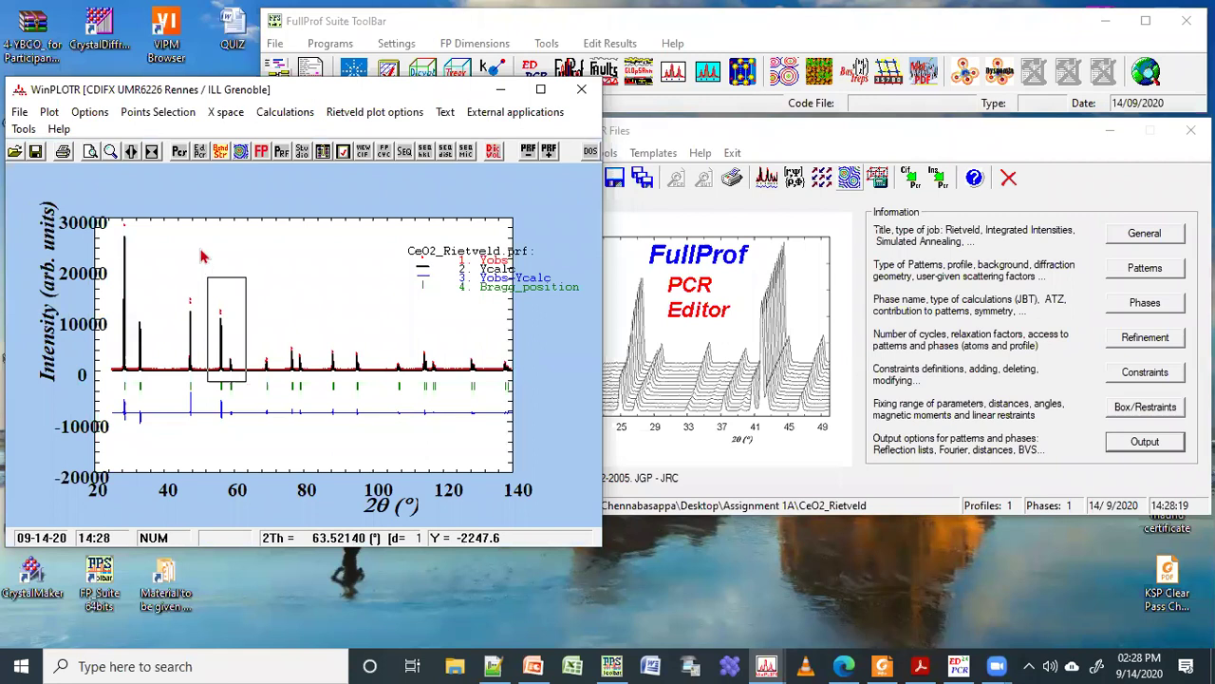
left_click(270, 243)
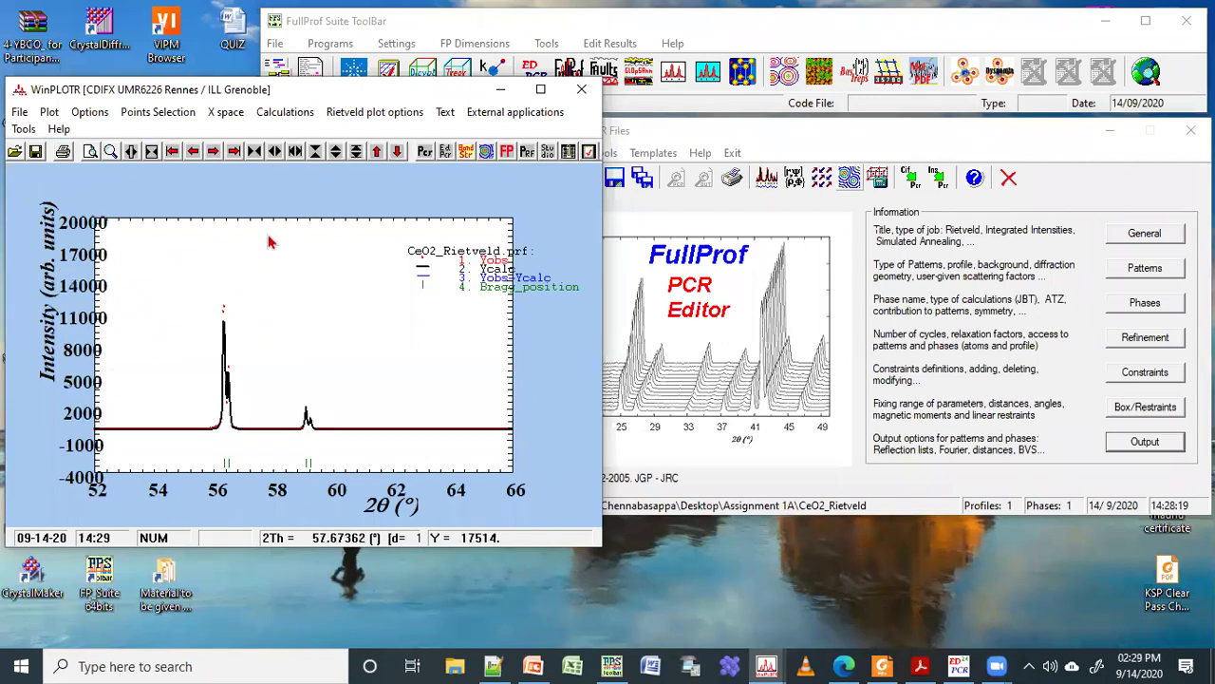
right_click(270, 243)
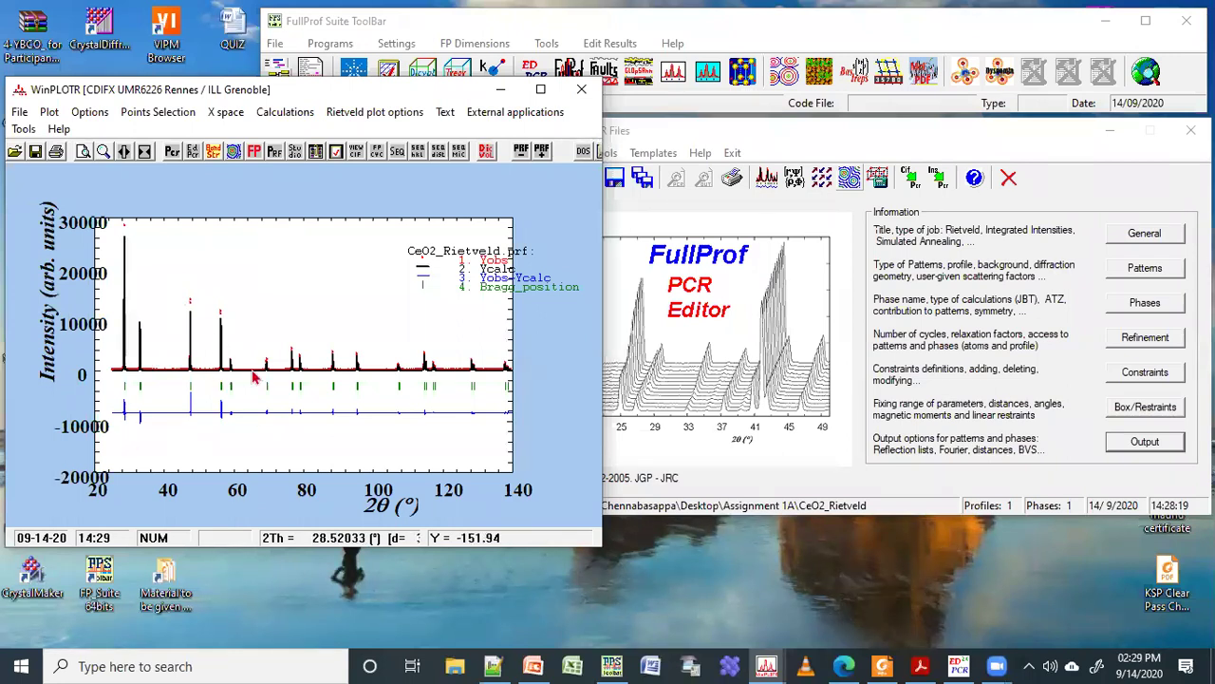
In the PCR editor's output settings, enable the Crystallographic Information File (CIF) and the goodness-of-refinement analysis for pattern 1
left_click(1018, 139)
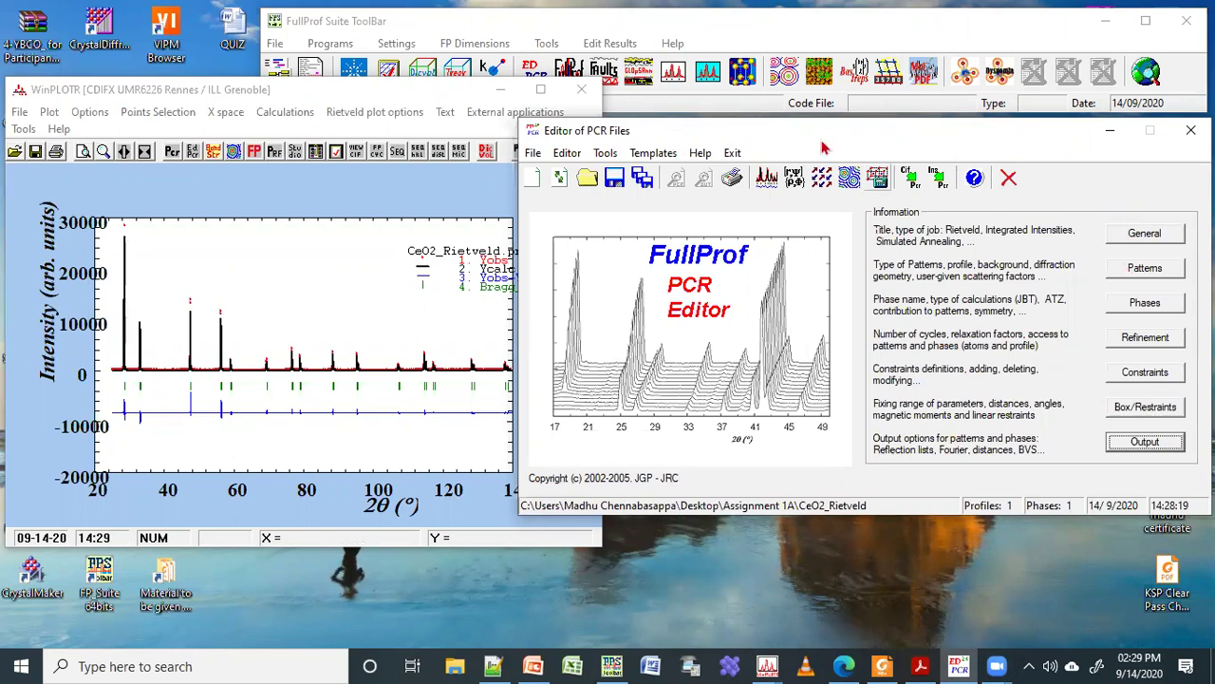
left_click(1155, 442)
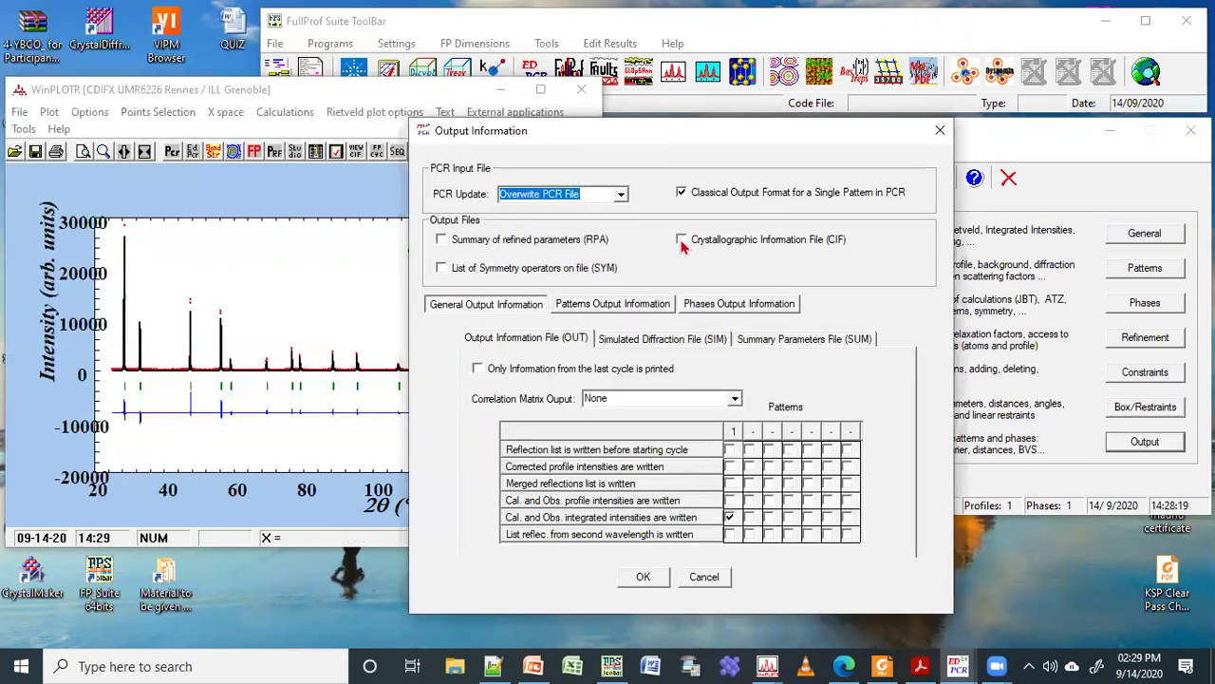
left_click(681, 244)
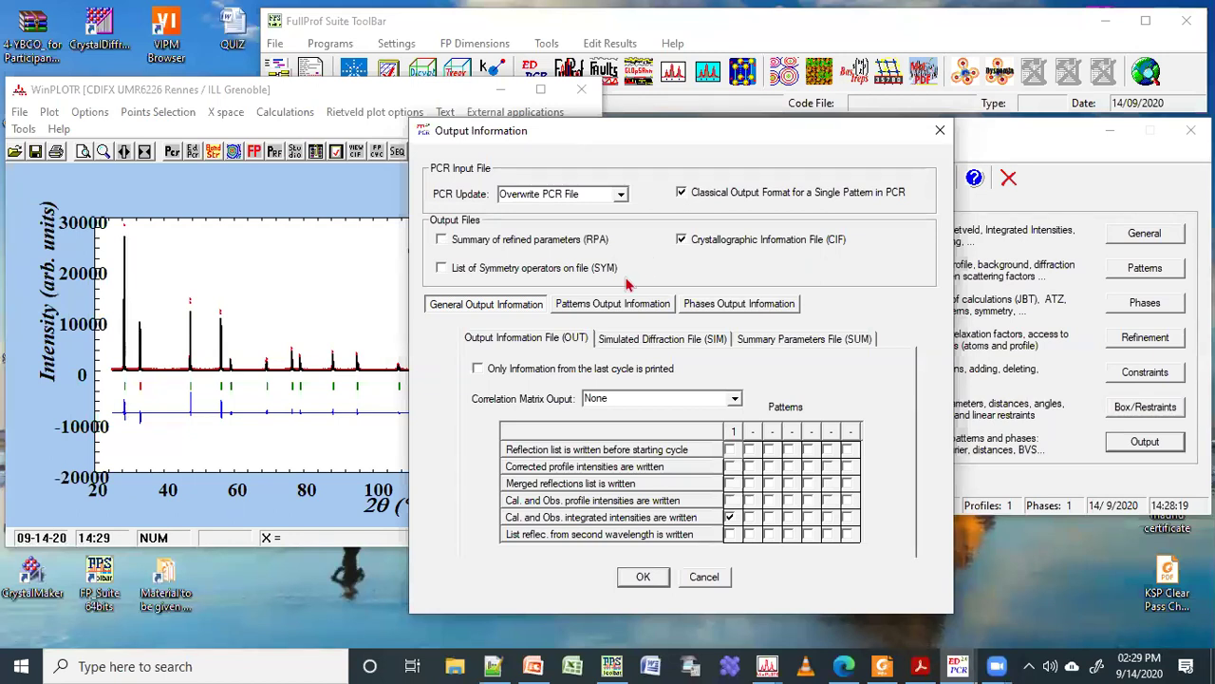
left_click(556, 342)
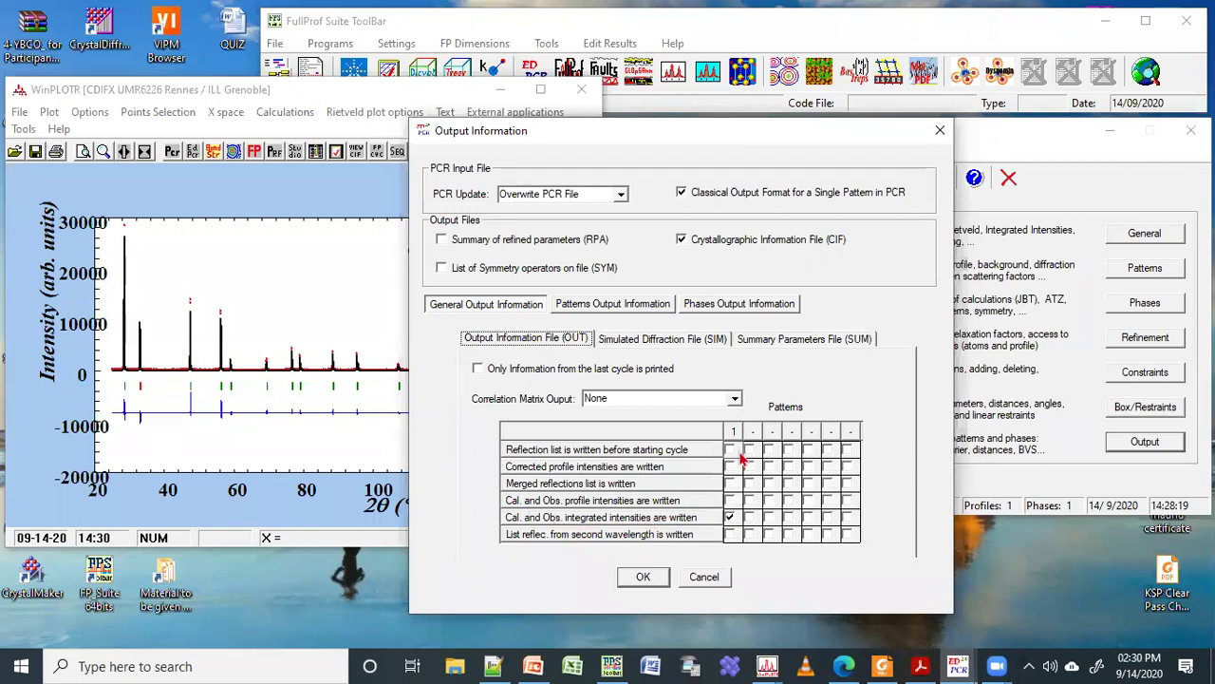
left_click(799, 340)
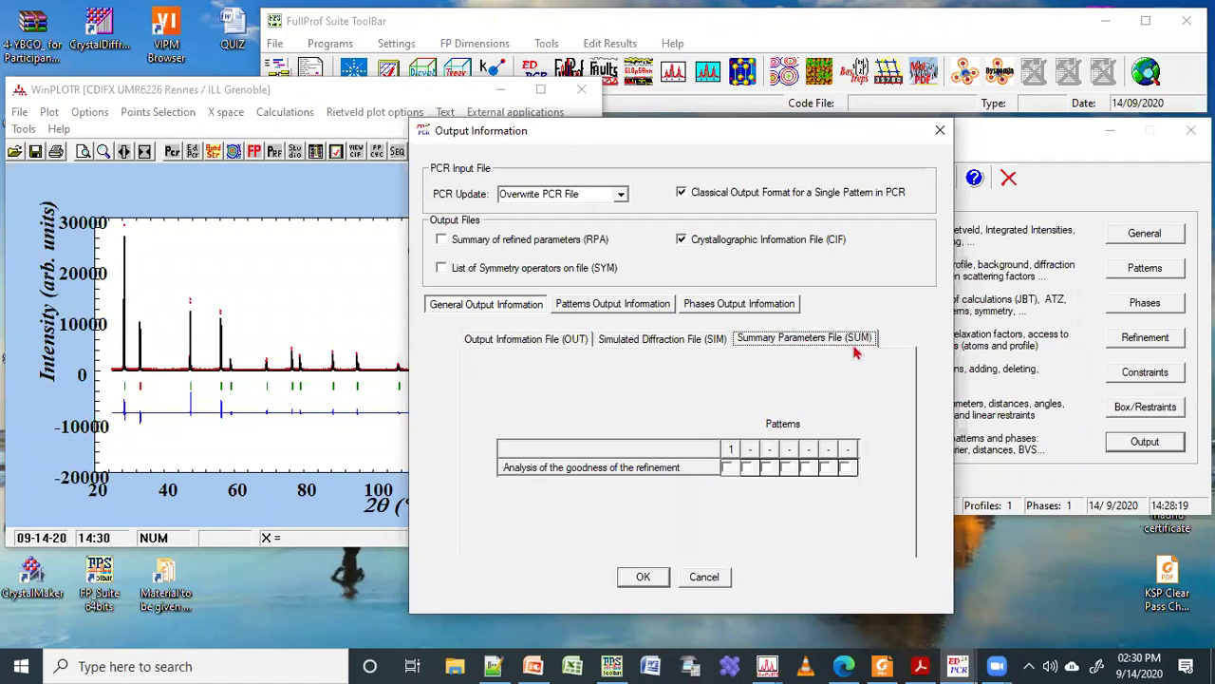
left_click(729, 467)
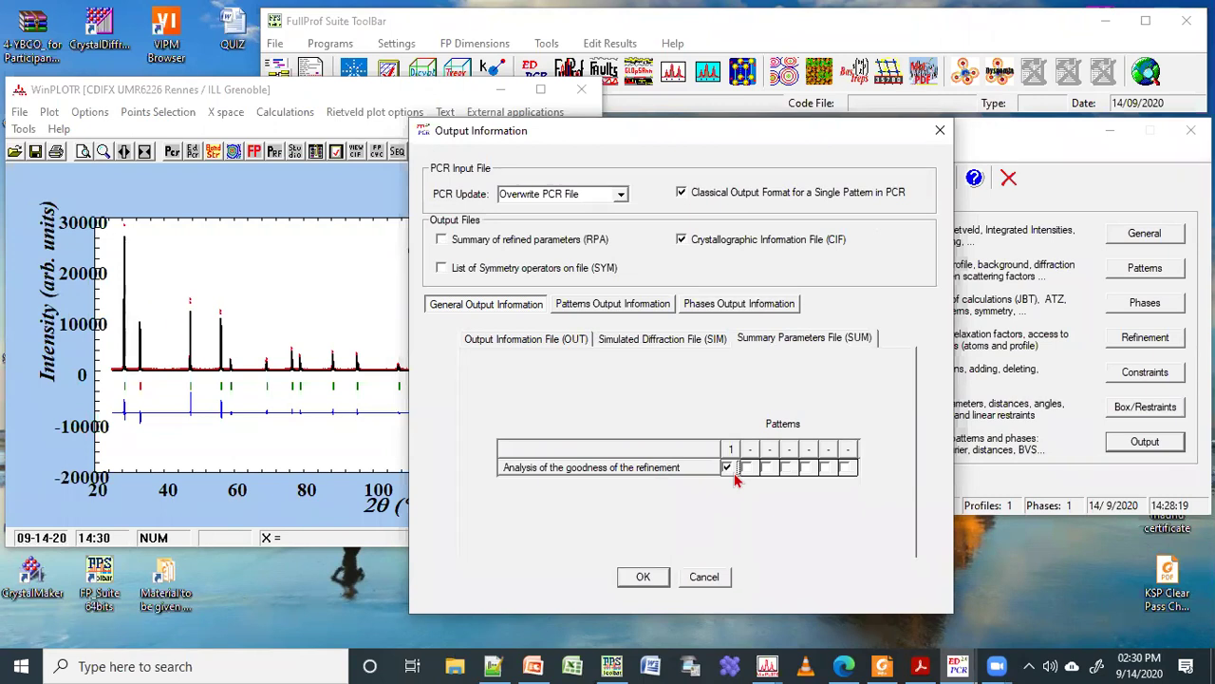
Enable the reflections file (HKL) with Code, h,k,l, mult, d, 2TH, FWHM, I_o, I_c, (I_o - I_c) for pattern 1, and accept the output settings
left_click(662, 343)
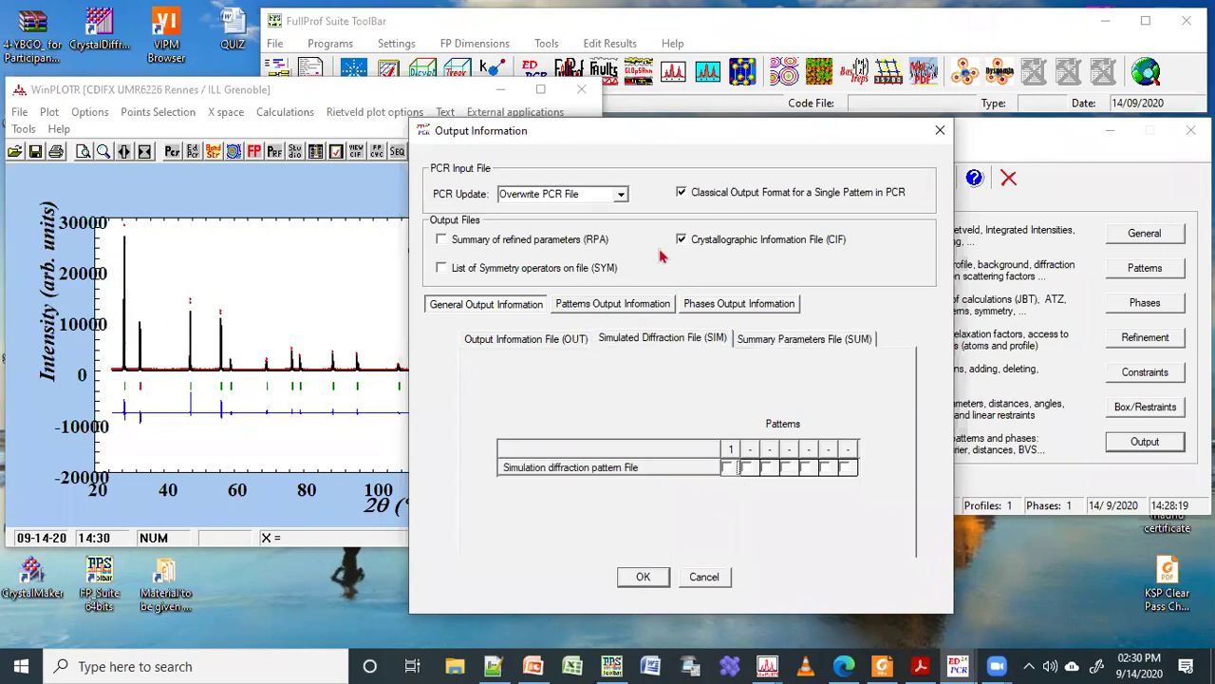
left_click(623, 305)
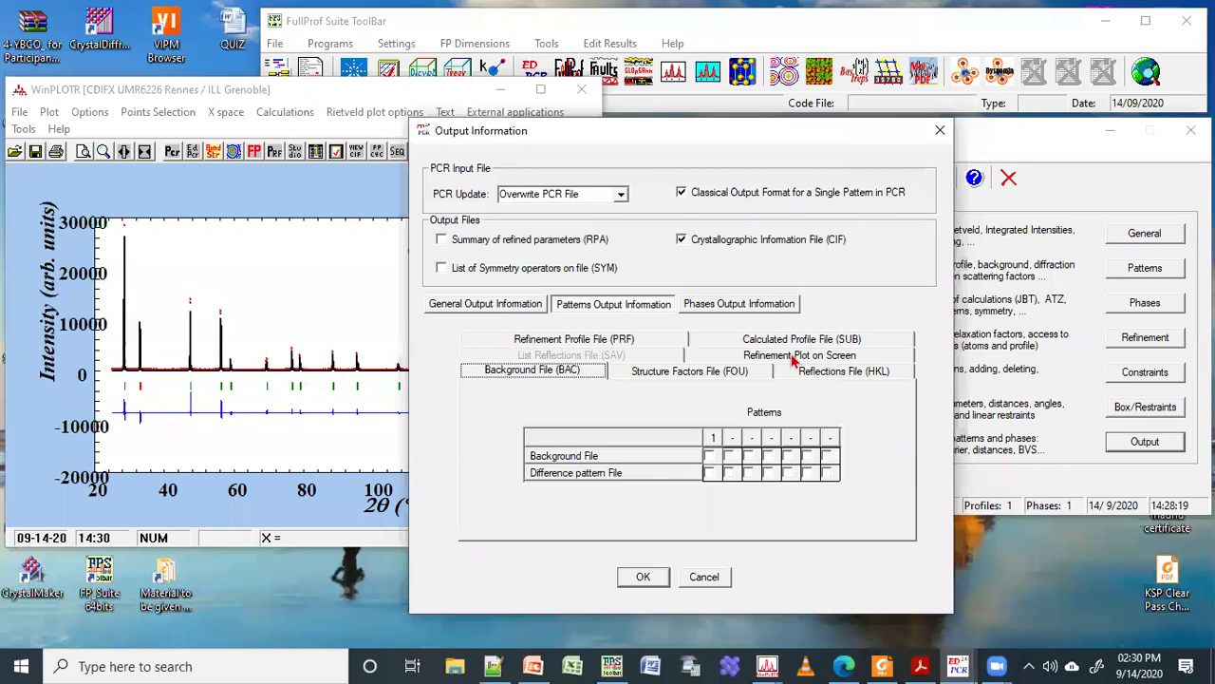
left_click(817, 373)
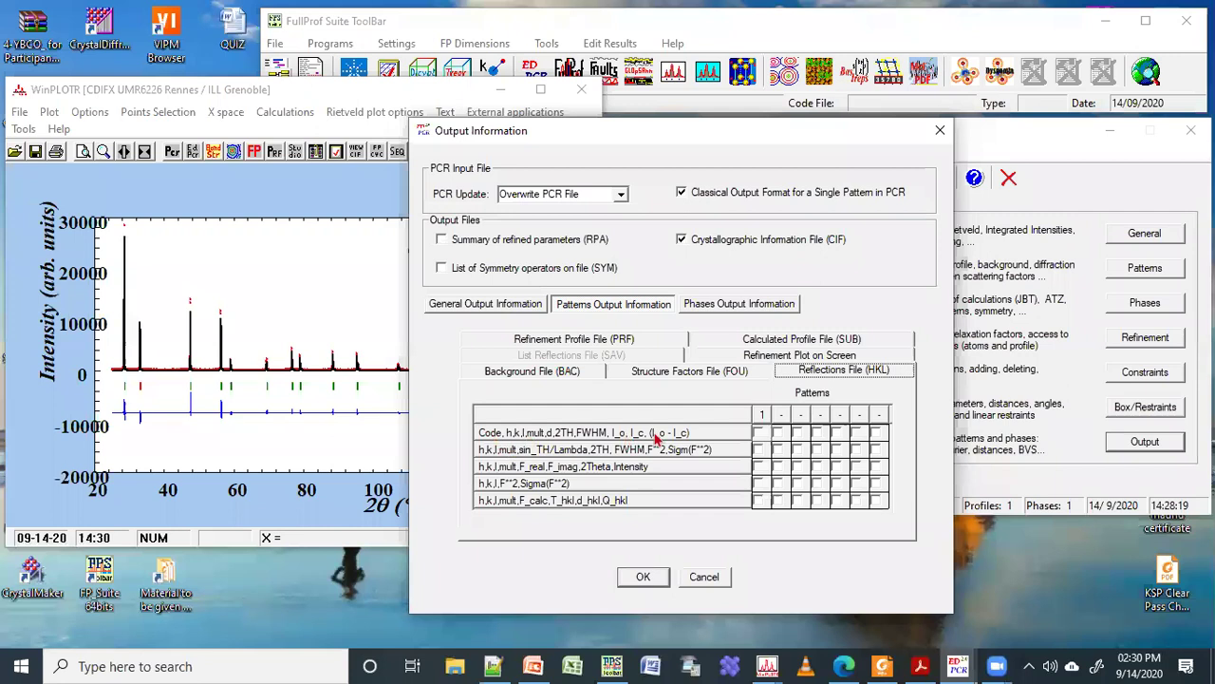
left_click(759, 433)
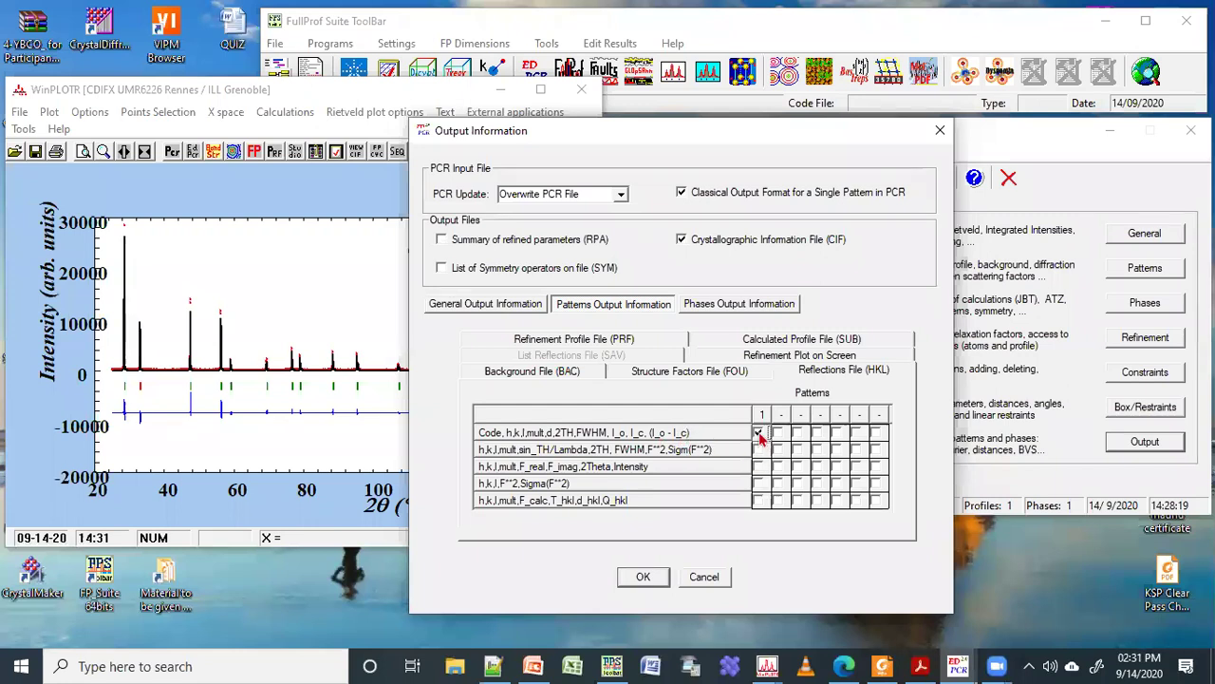
left_click(642, 576)
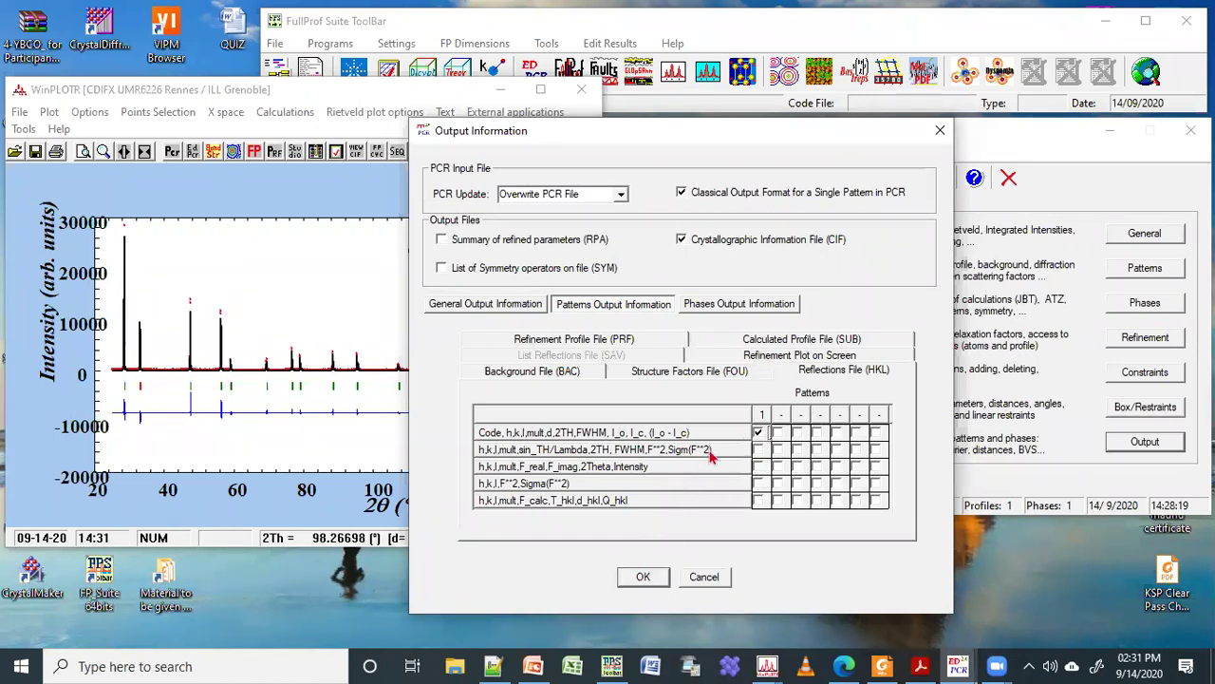
left_click(646, 578)
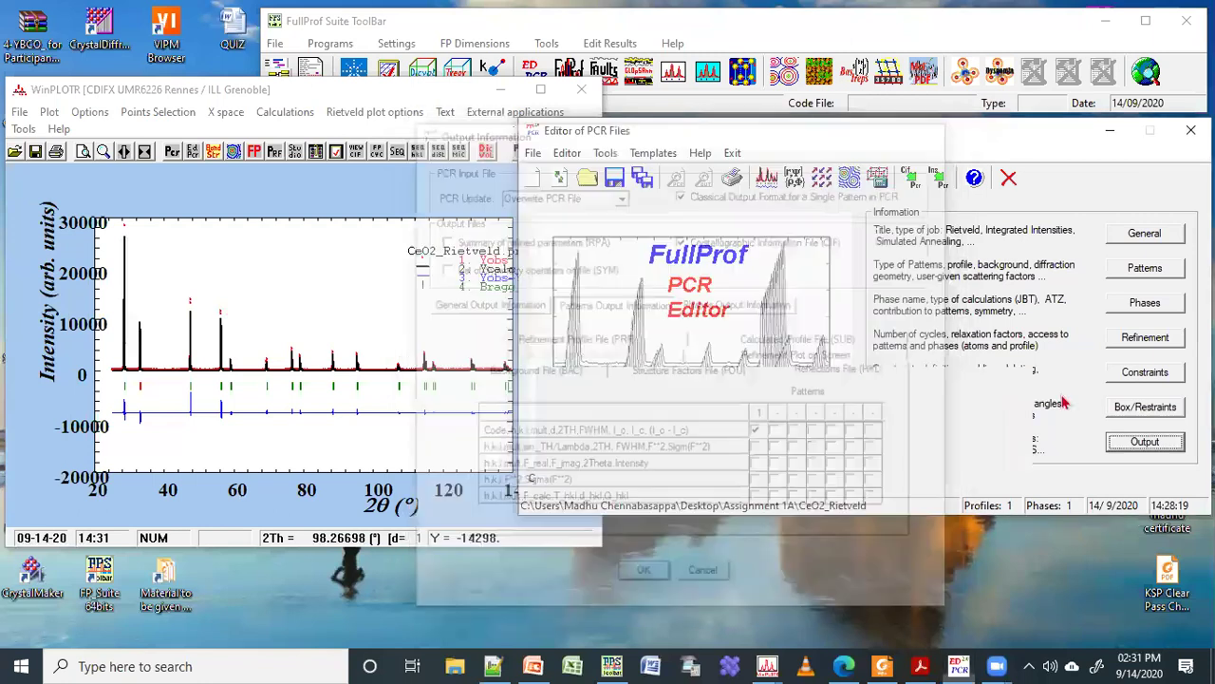
Reopen the output settings and enable the GFOURIER structure factors file for pattern 1
left_click(1145, 441)
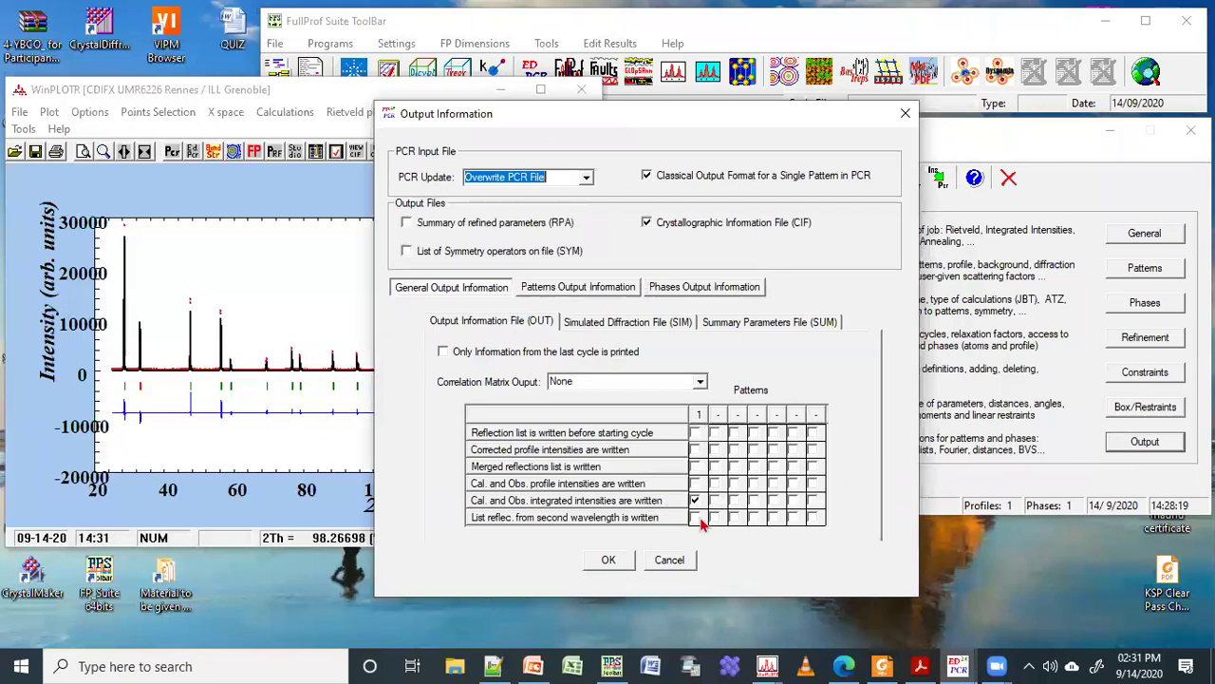
left_click(777, 322)
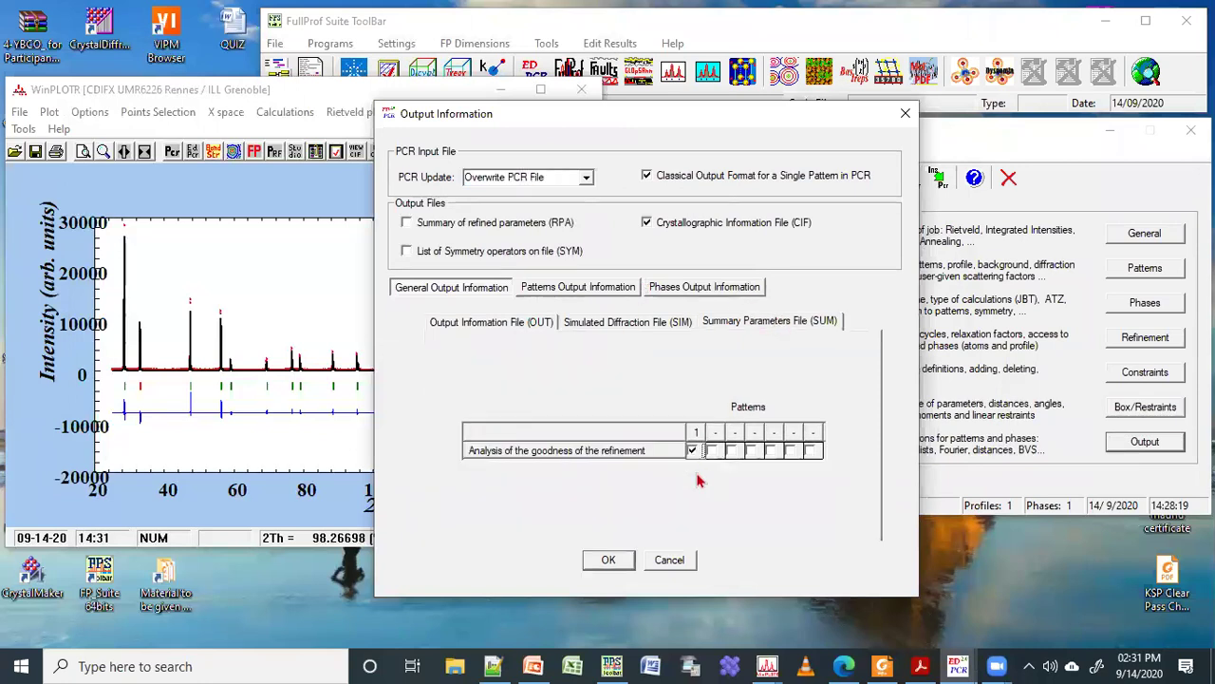
left_click(627, 288)
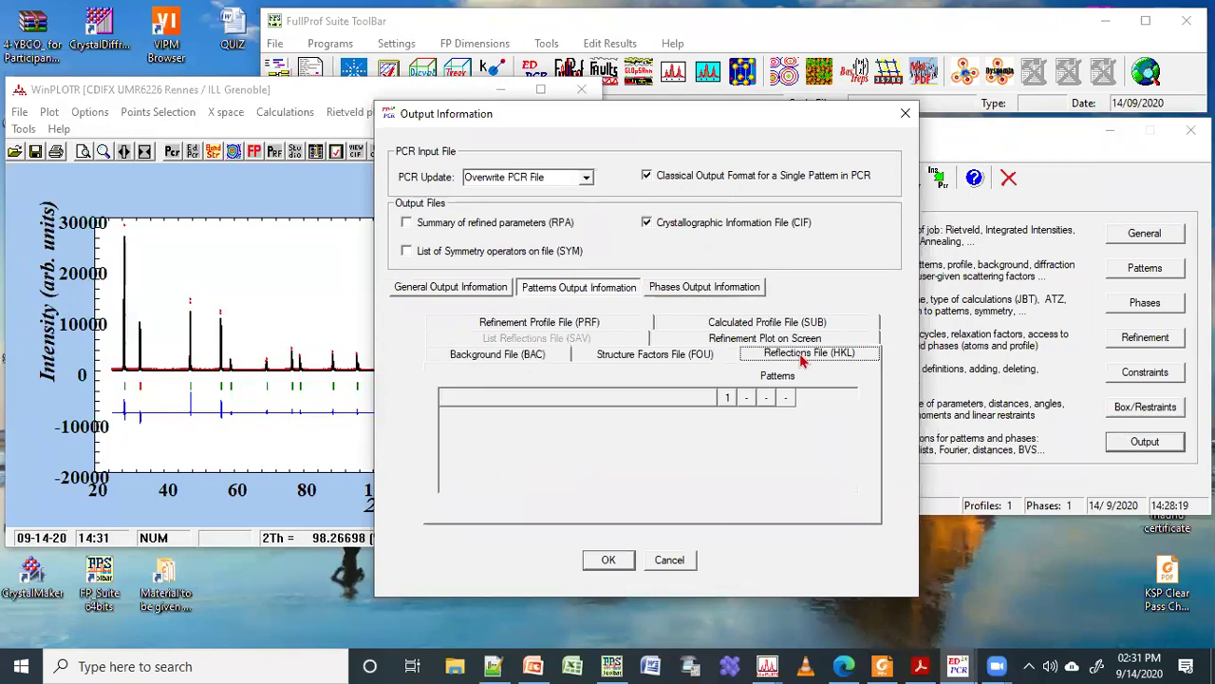
left_click(674, 354)
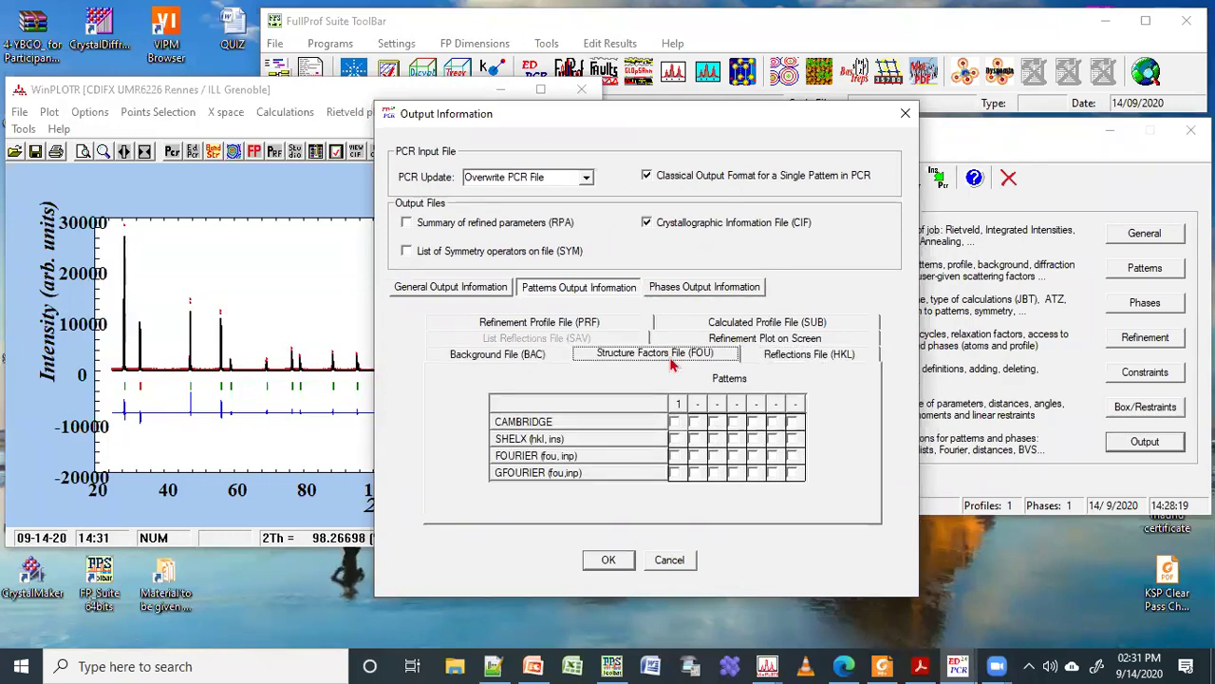
left_click(675, 472)
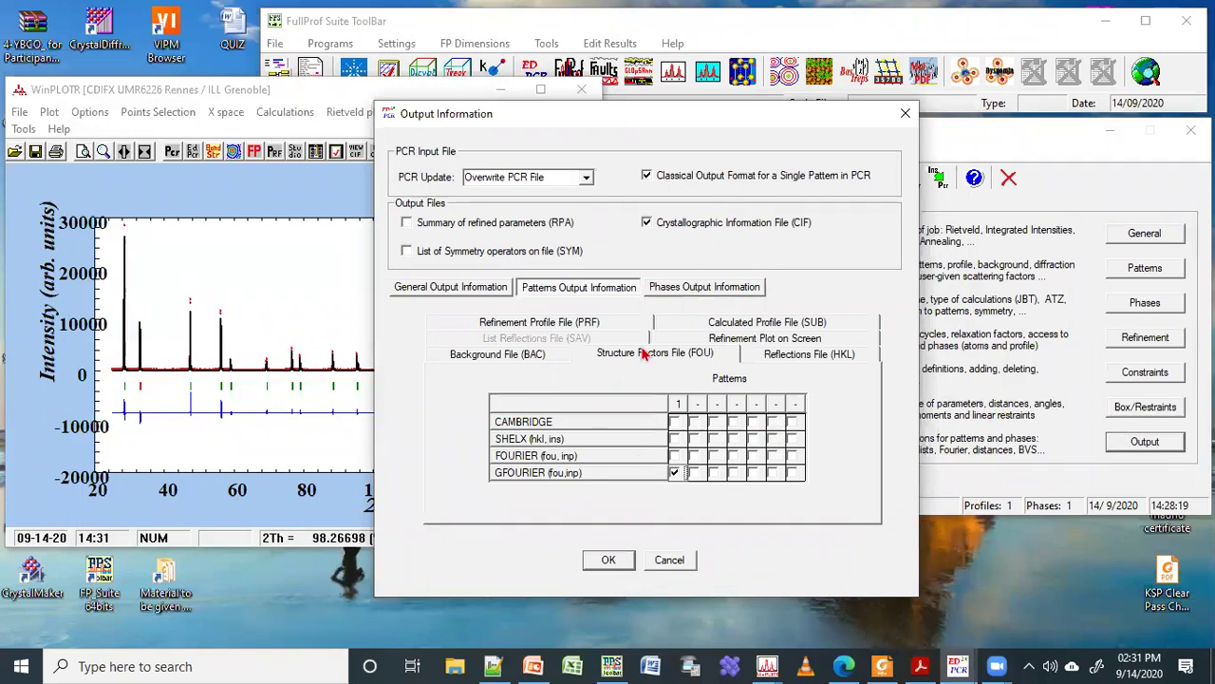
Review the calculated profile (SUB) and refinement profile (PRF) file options alongside the peaks in the WinPLOTR plot
left_click(734, 325)
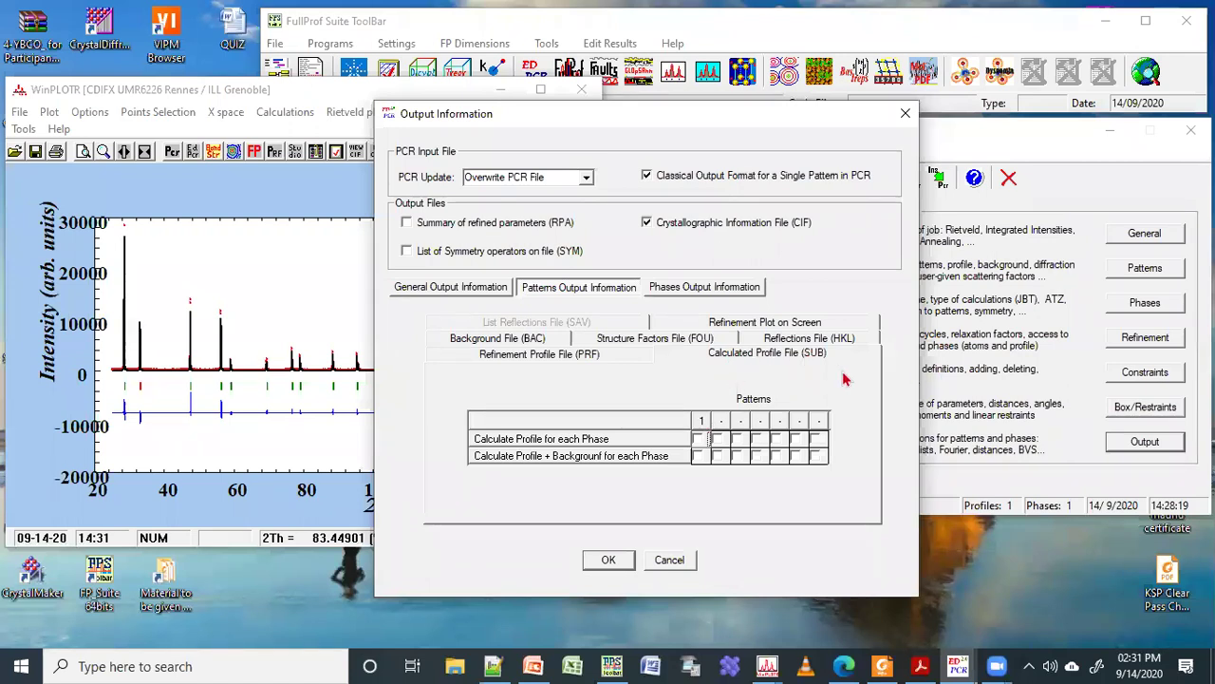
left_click_drag(134, 283, 182, 419)
left_click_drag(182, 245, 239, 360)
right_click(203, 312)
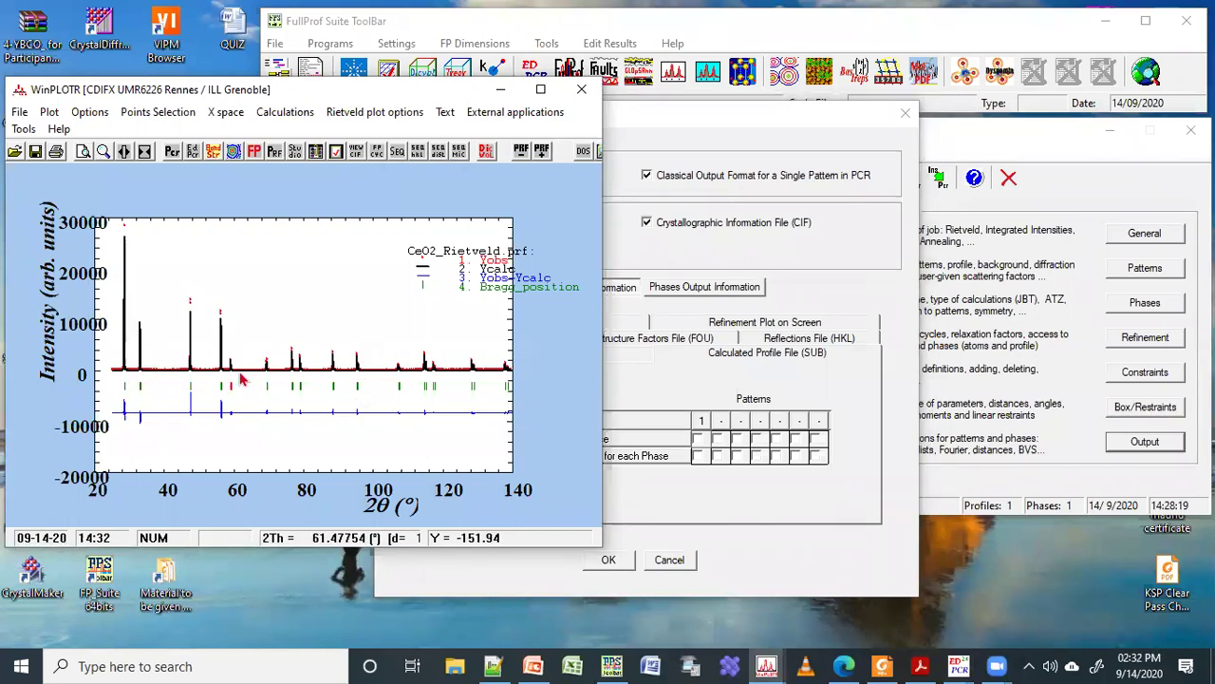
left_click(664, 456)
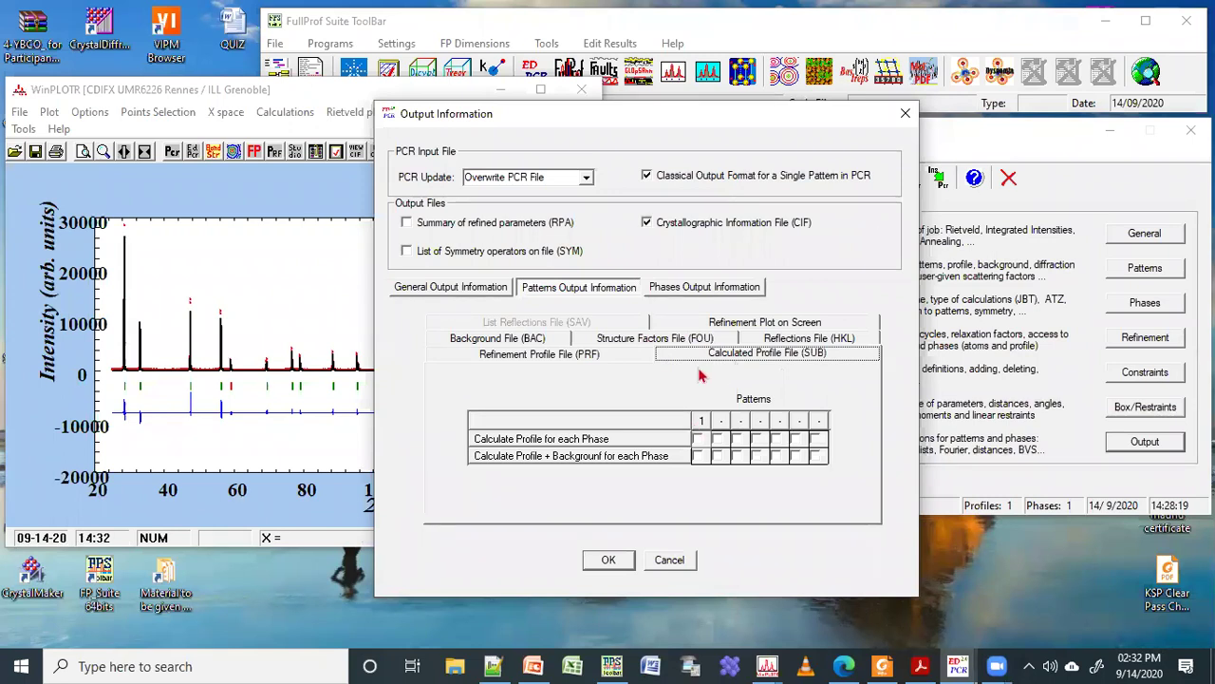
left_click(581, 354)
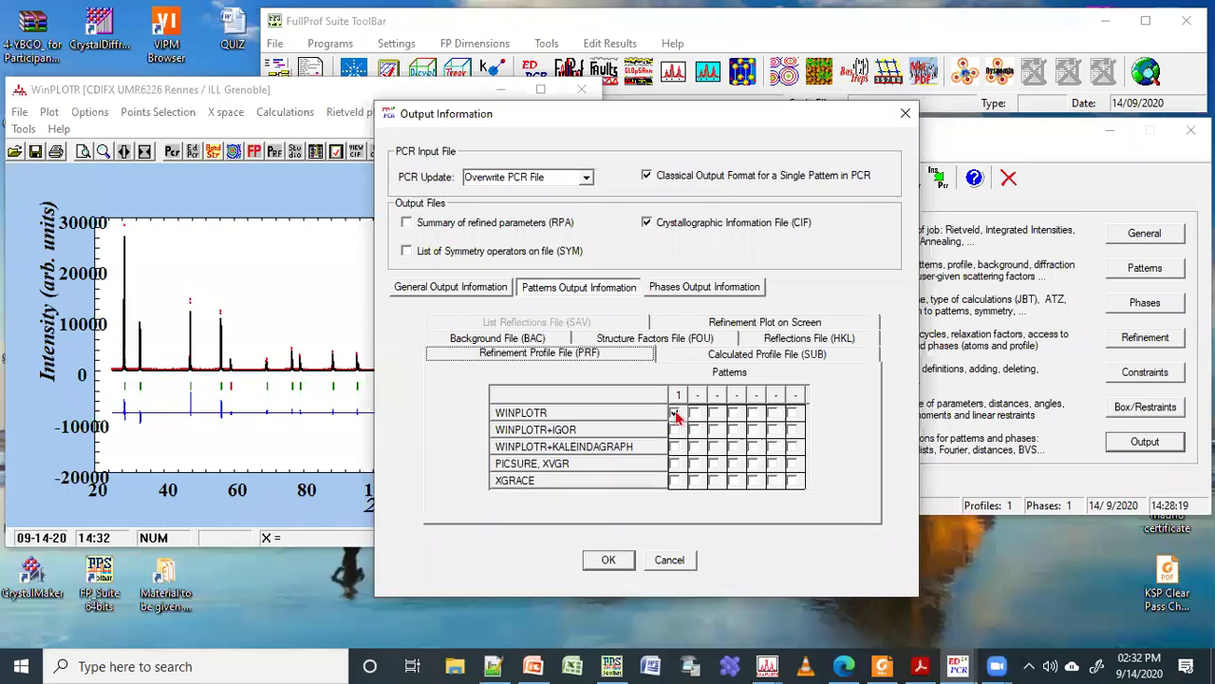
left_click(317, 309)
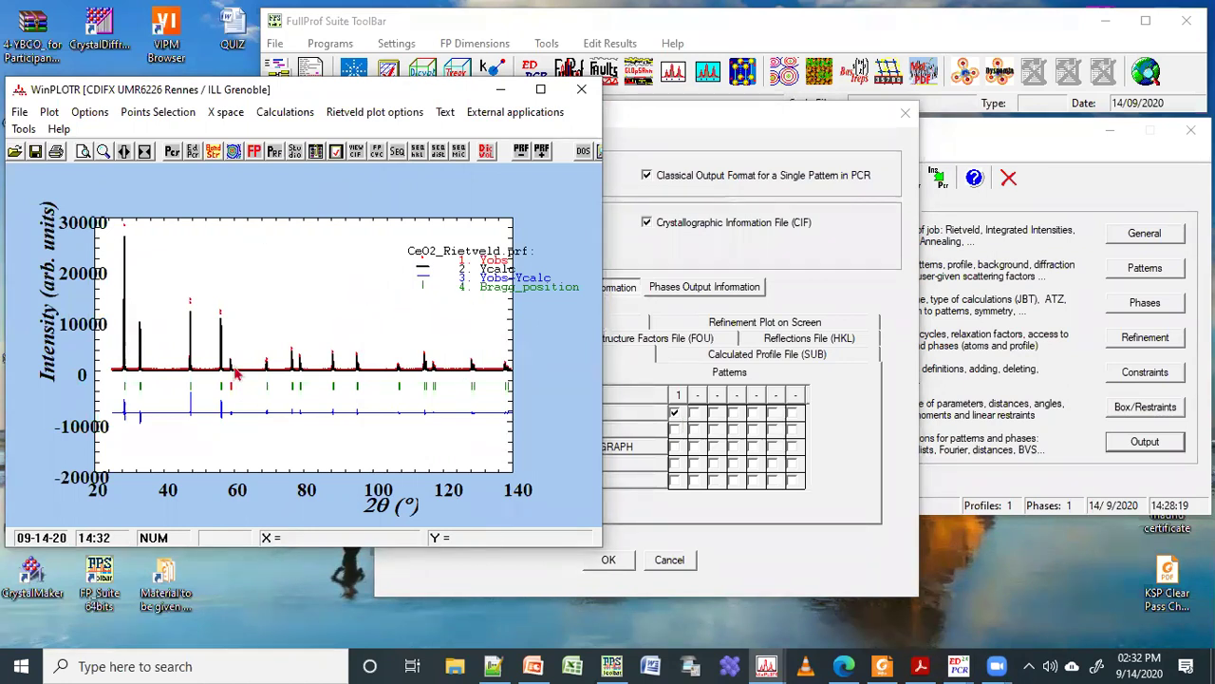
left_click(697, 132)
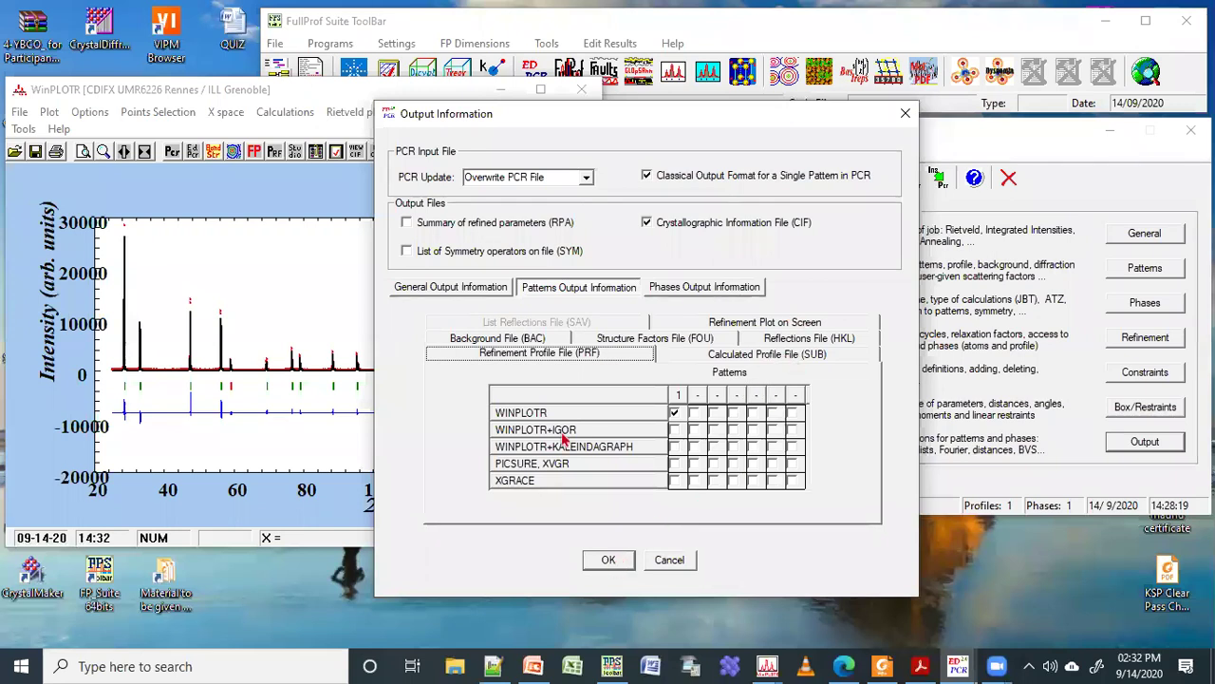
Check the calculated profile, reflections file, on-screen refinement plot, summary and OUT file settings for pattern 1
left_click(737, 358)
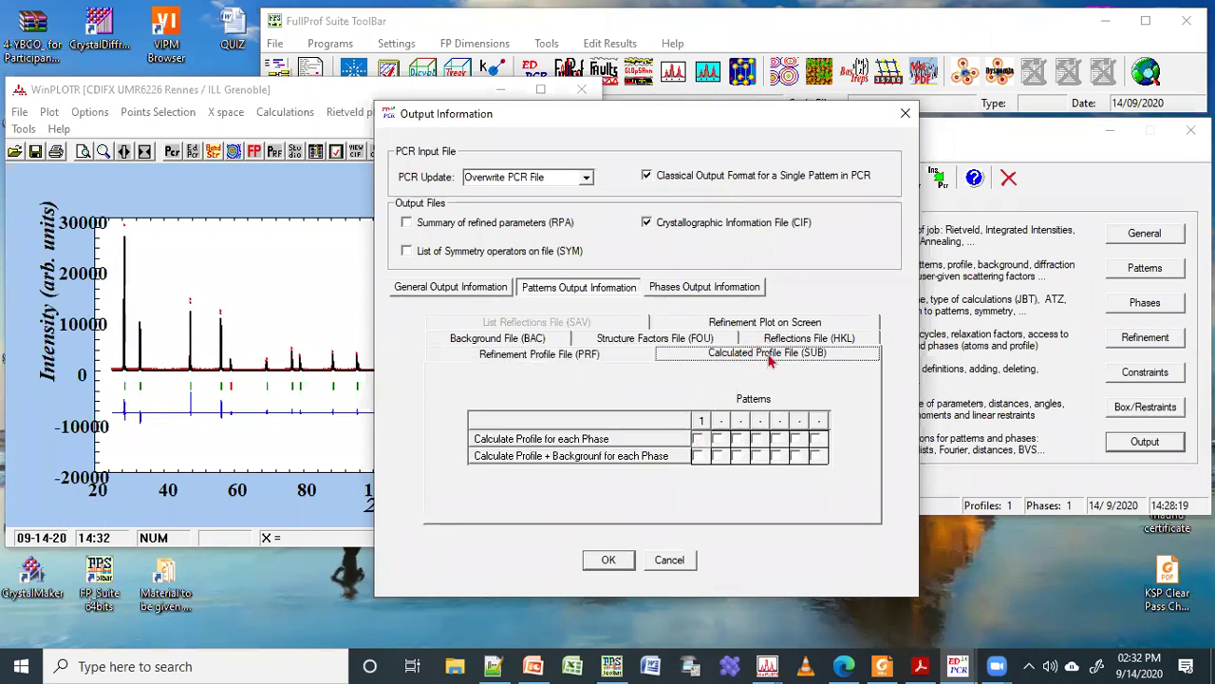
left_click(777, 344)
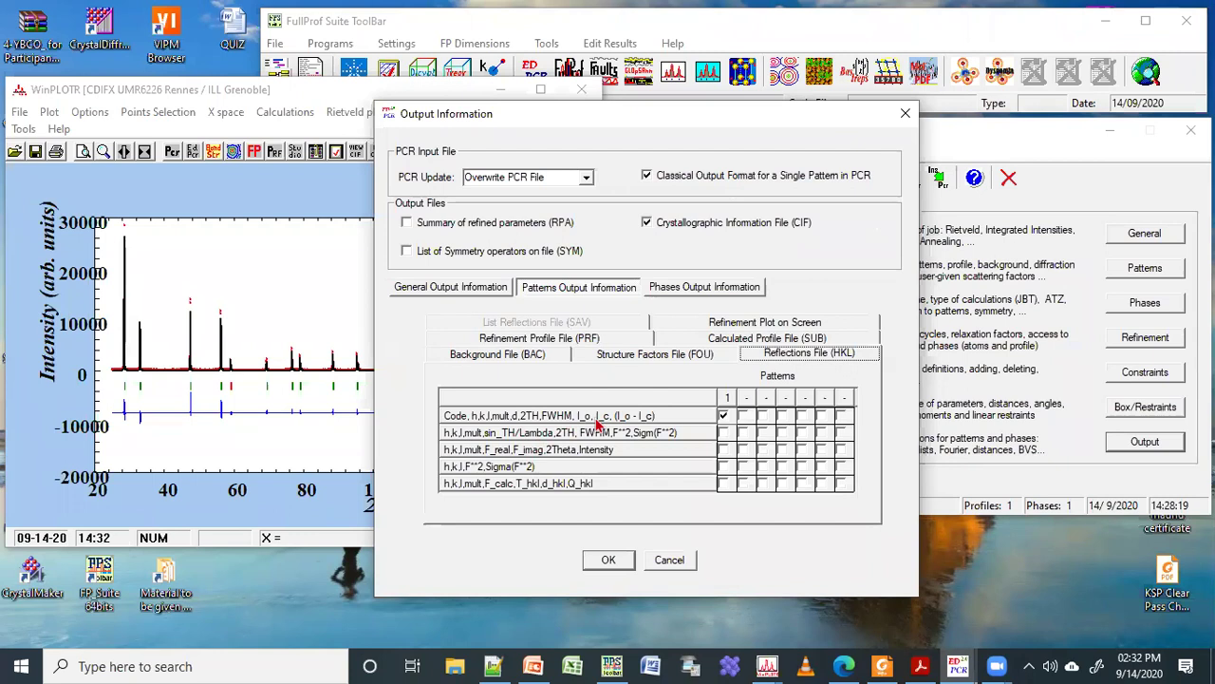
left_click(755, 322)
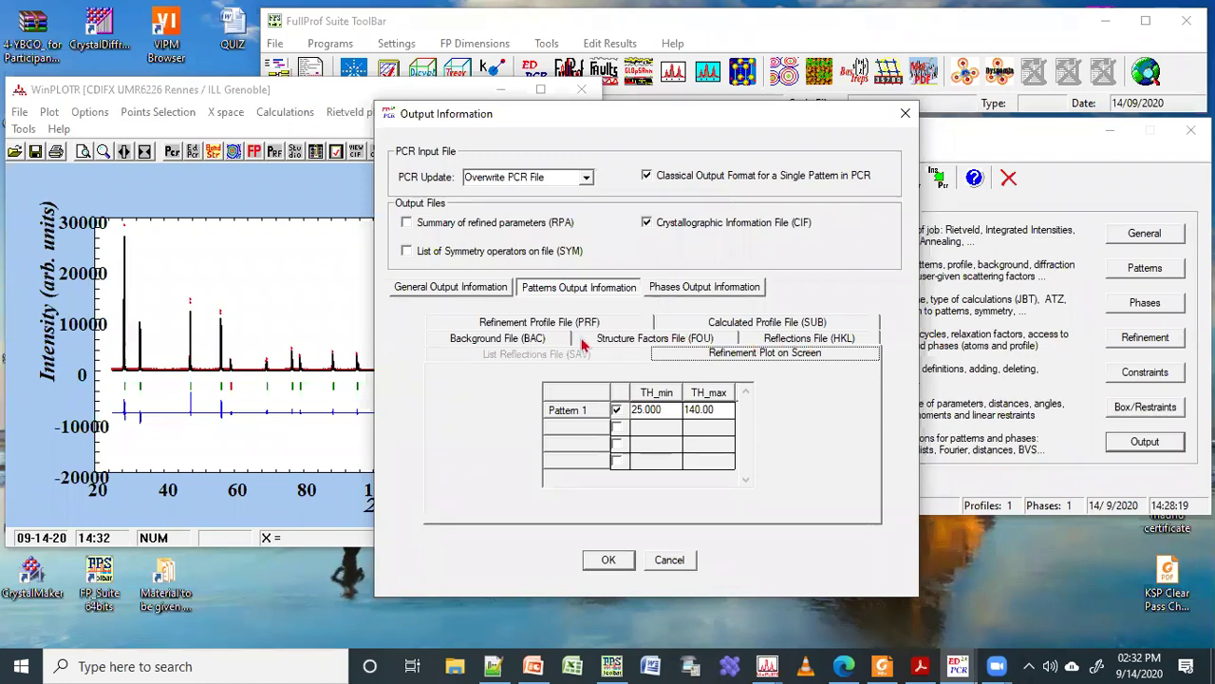
left_click(452, 287)
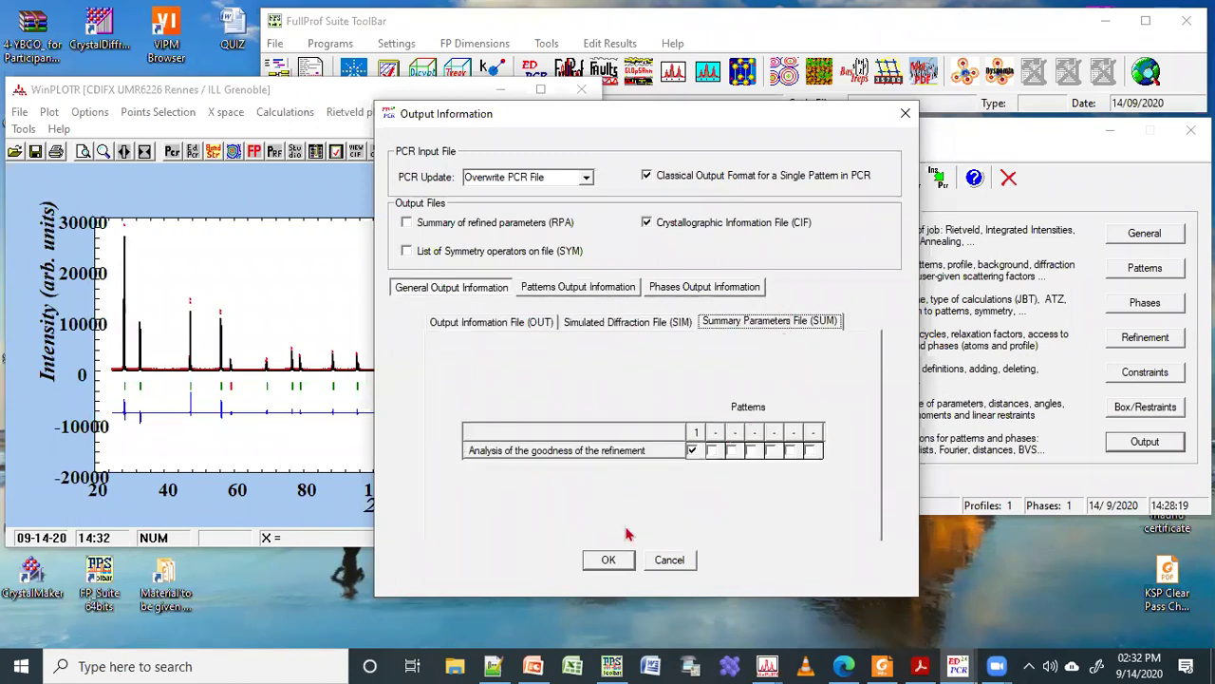
left_click(493, 323)
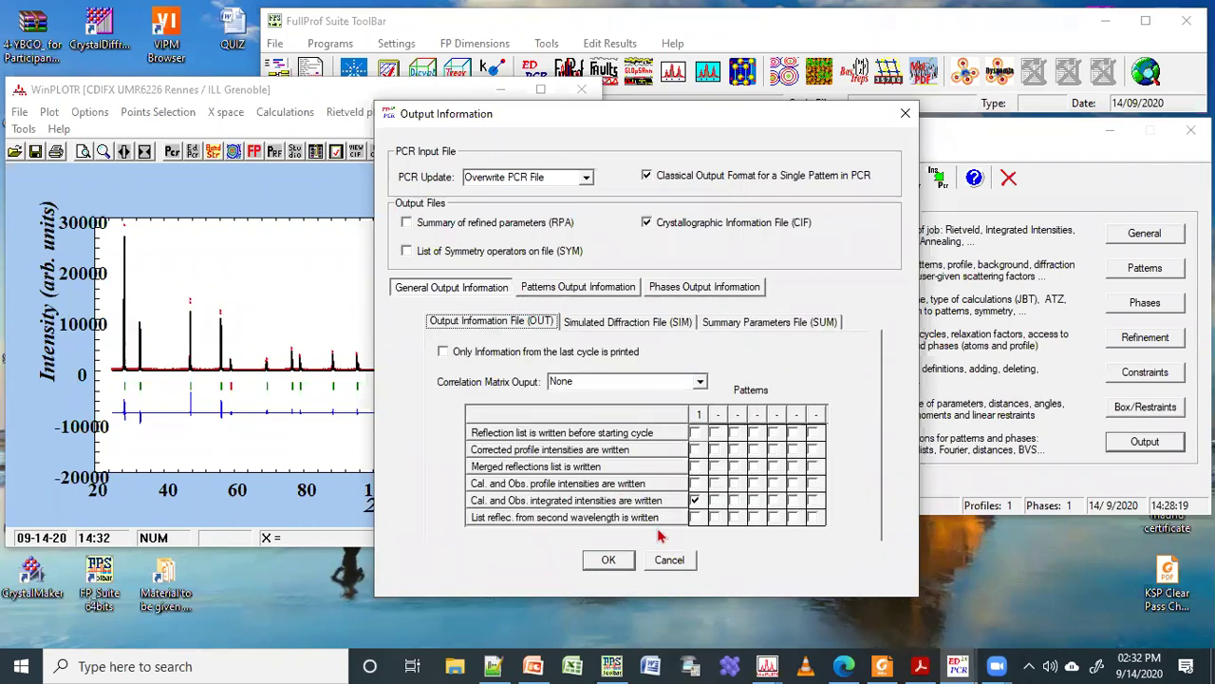
Accept the output settings, then open the Assignment 1A folder in File Explorer and sort its files by name
left_click(608, 559)
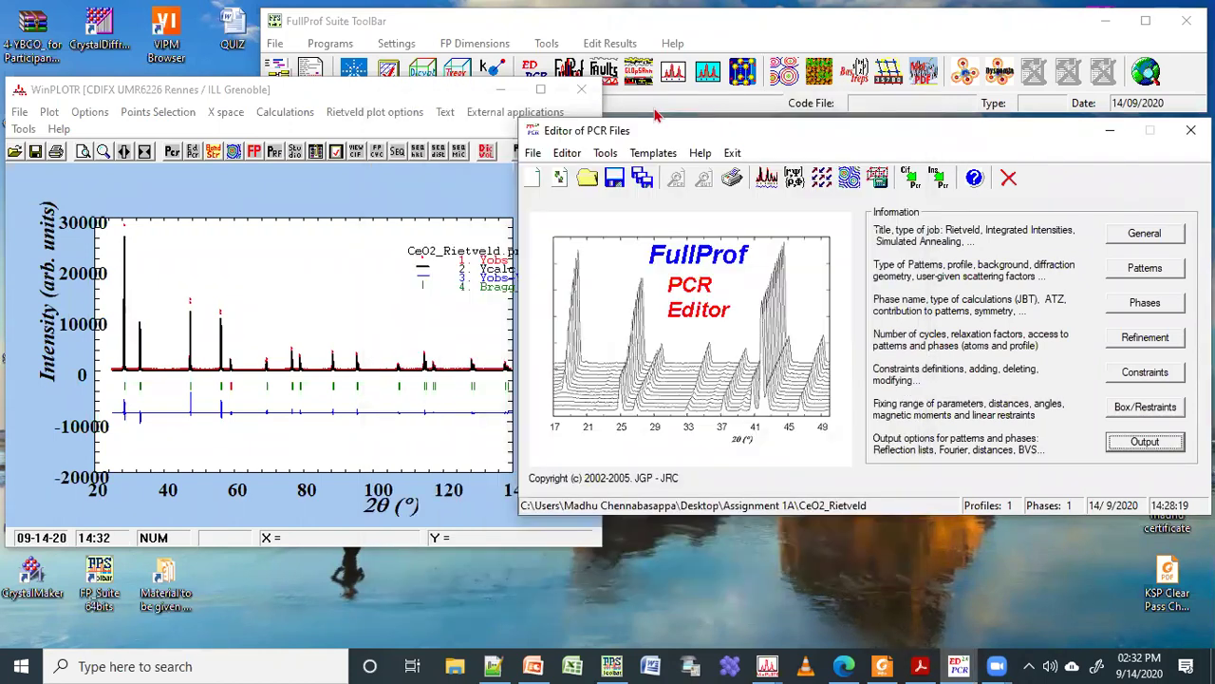
left_click(455, 665)
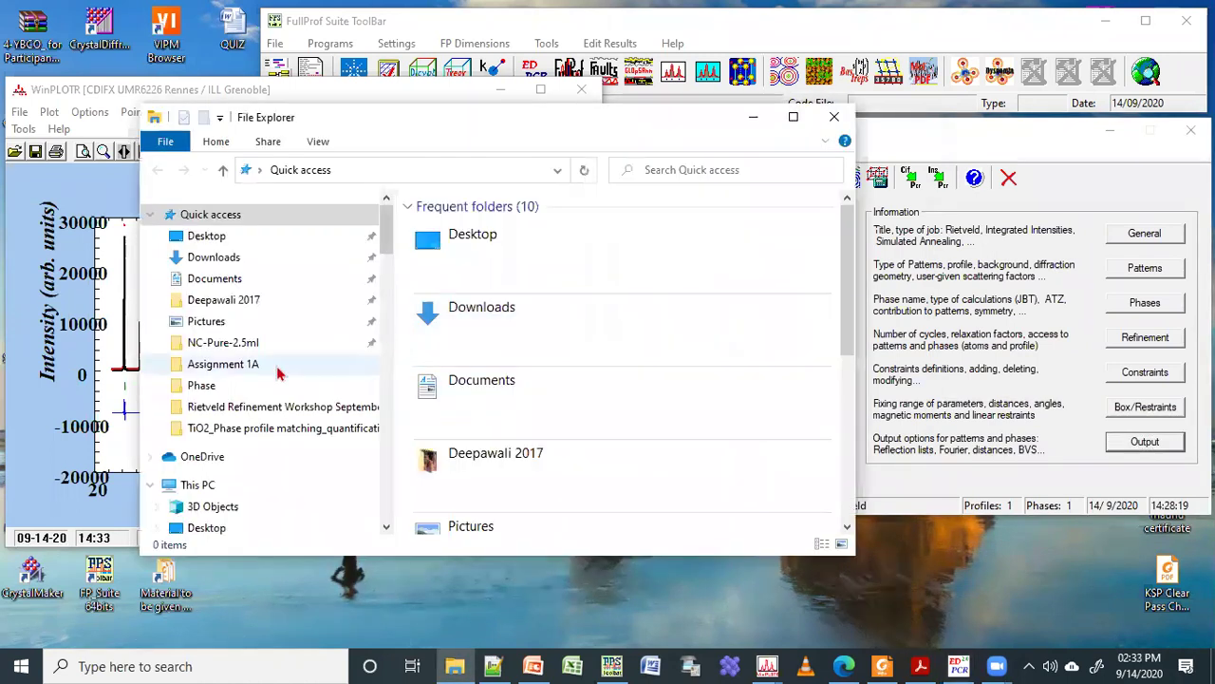
left_click(228, 365)
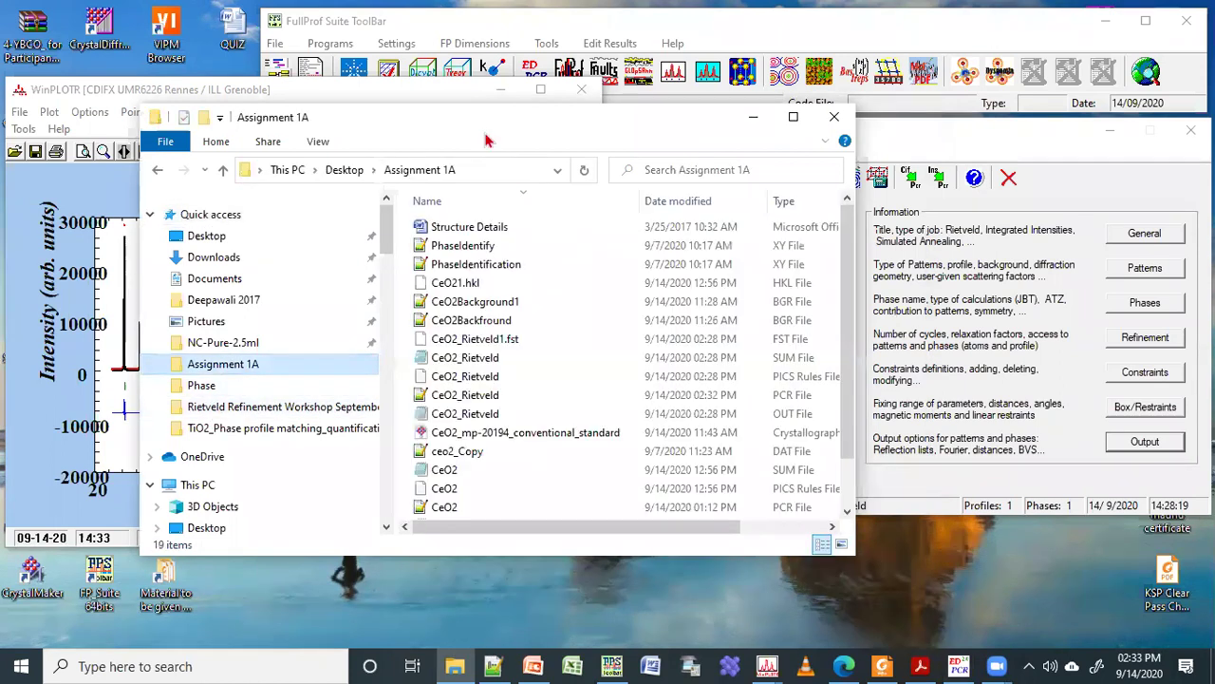
left_click_drag(387, 126, 243, 109)
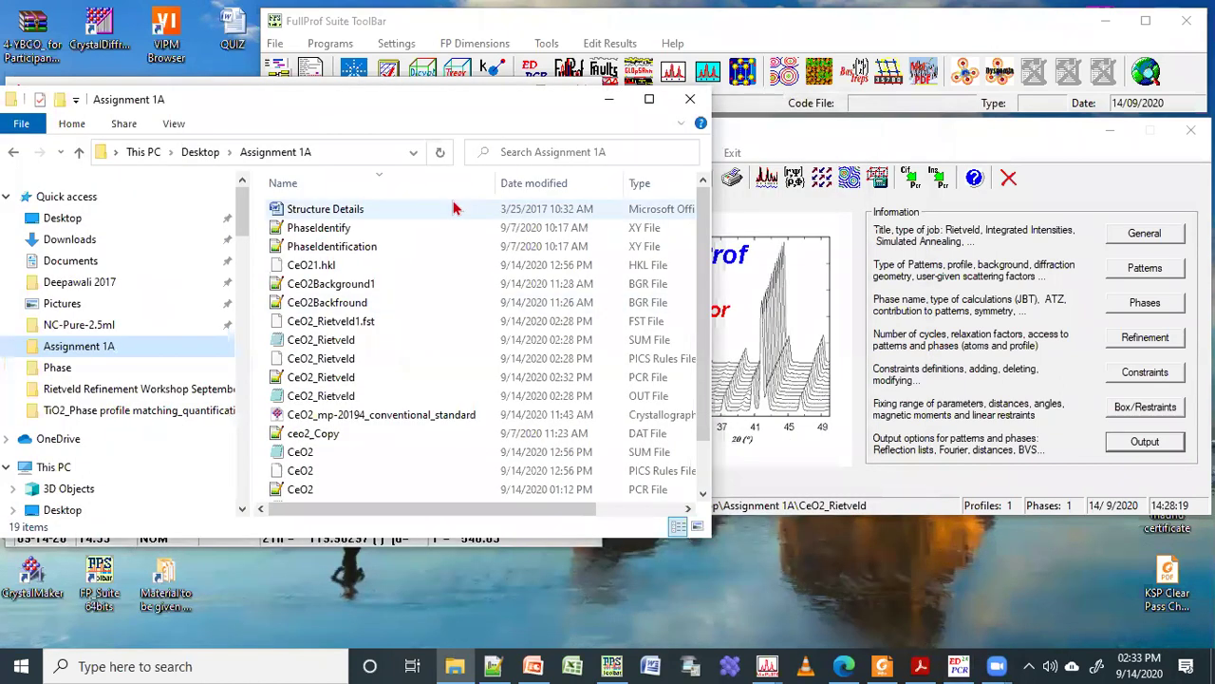
left_click(347, 185)
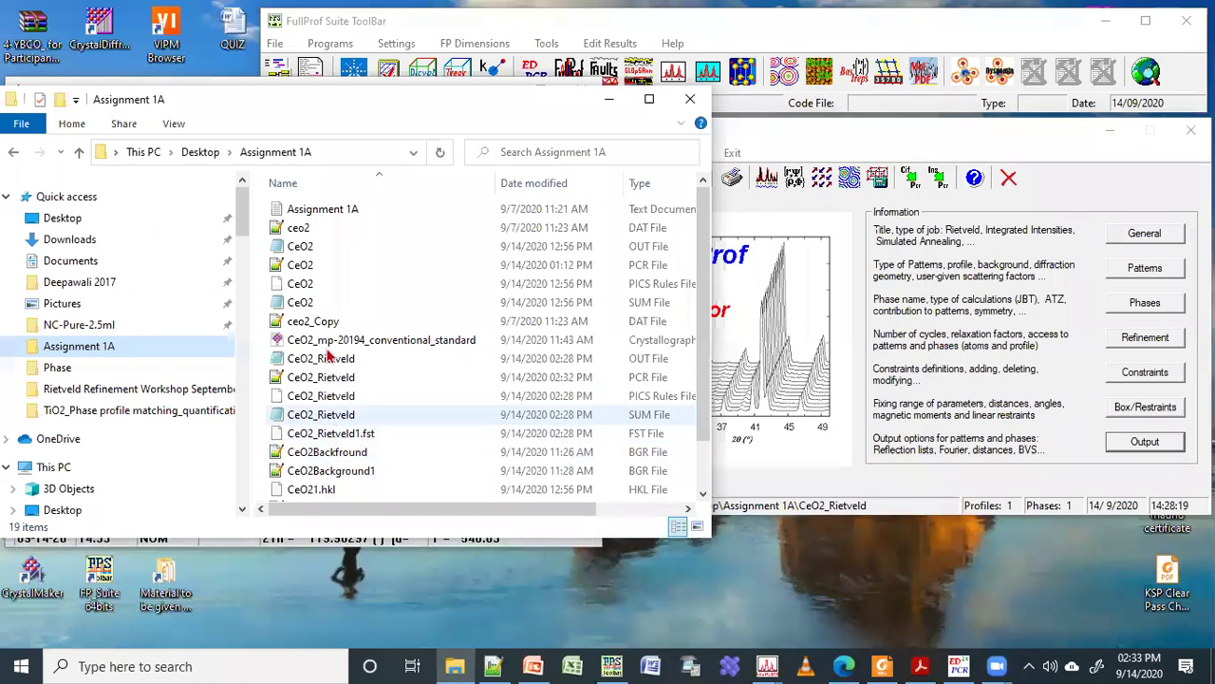
Run the FullProf refinement of CeO2_Rietveld from the PCR editor with the ceo2 data file, exit it and reload the PCR file
left_click(750, 237)
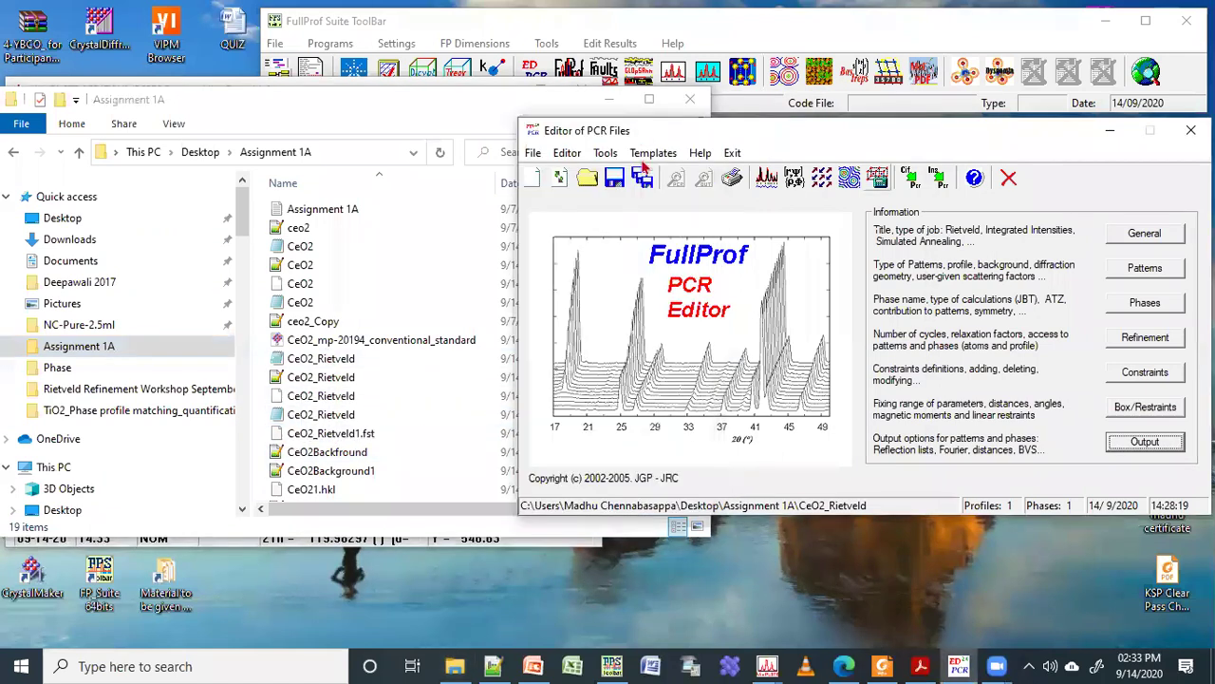
left_click(767, 180)
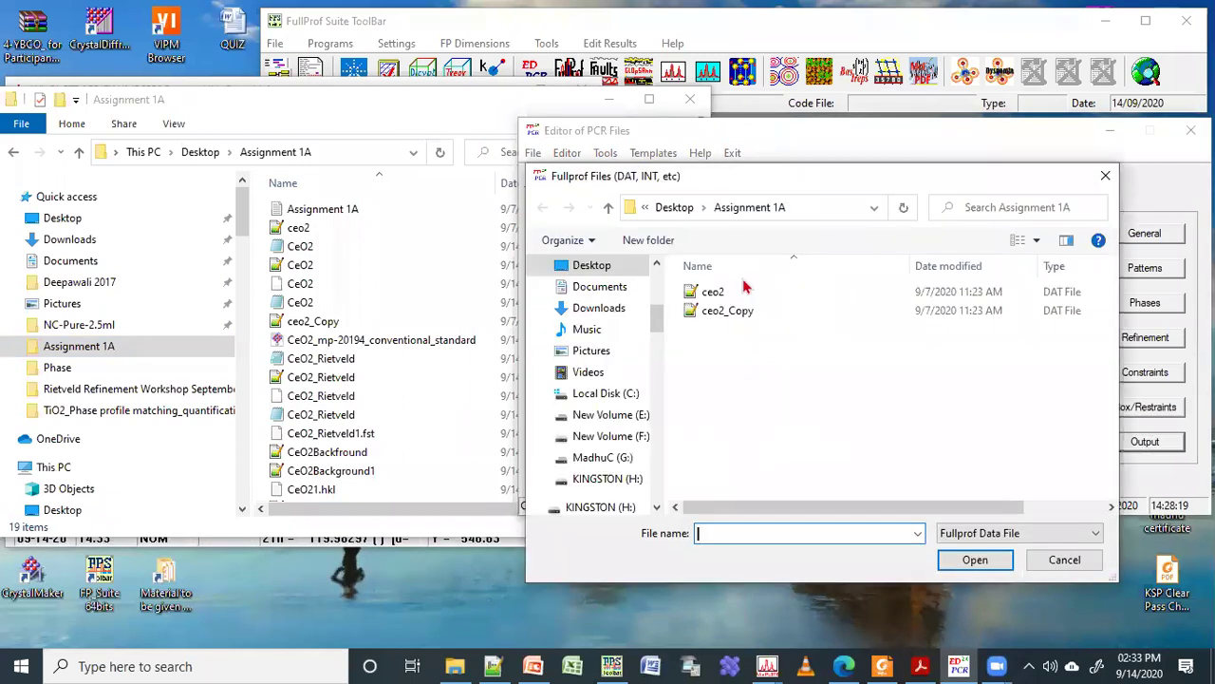
key("Escape")
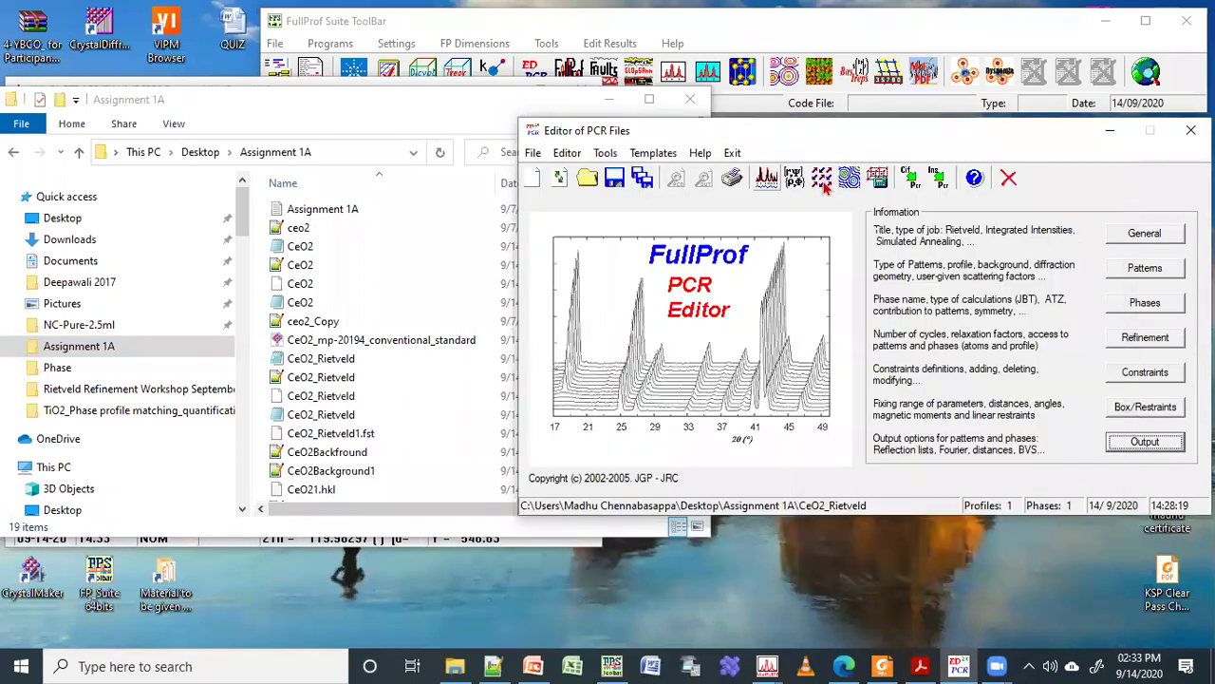
left_click(822, 179)
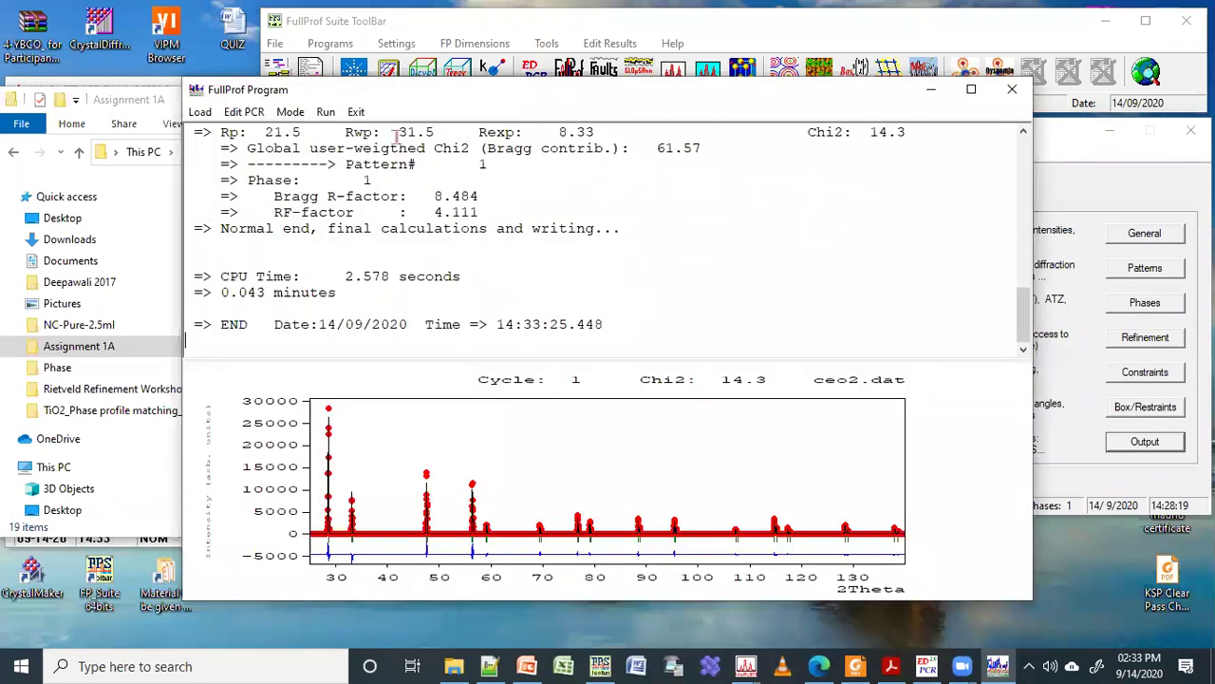
left_click(356, 112)
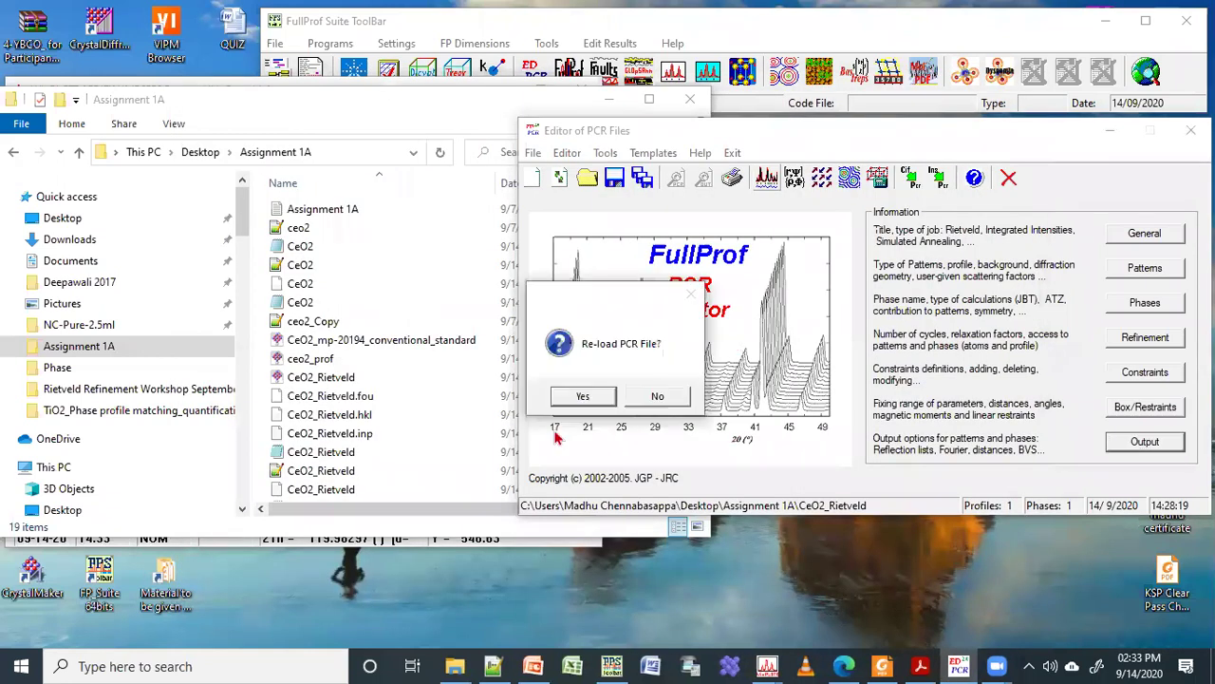
left_click(575, 401)
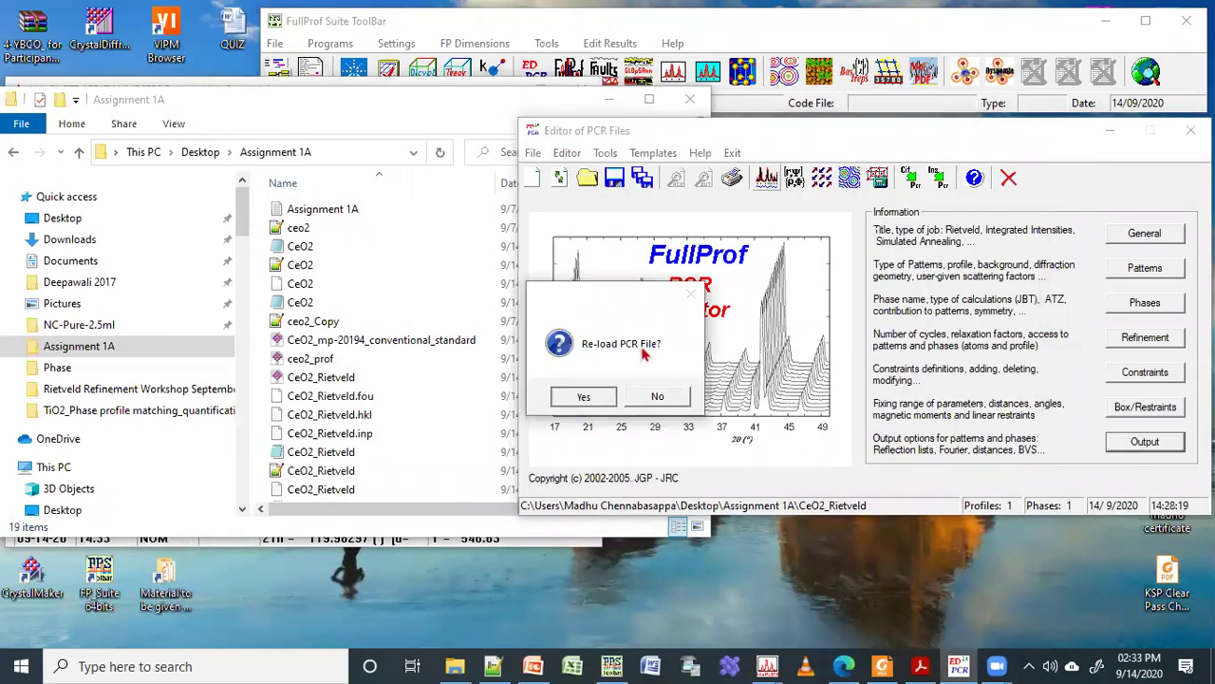
Review the CeO2_Rietveld output files in the Assignment 1A folder, narrowing the Name column to expose their types
left_click(454, 111)
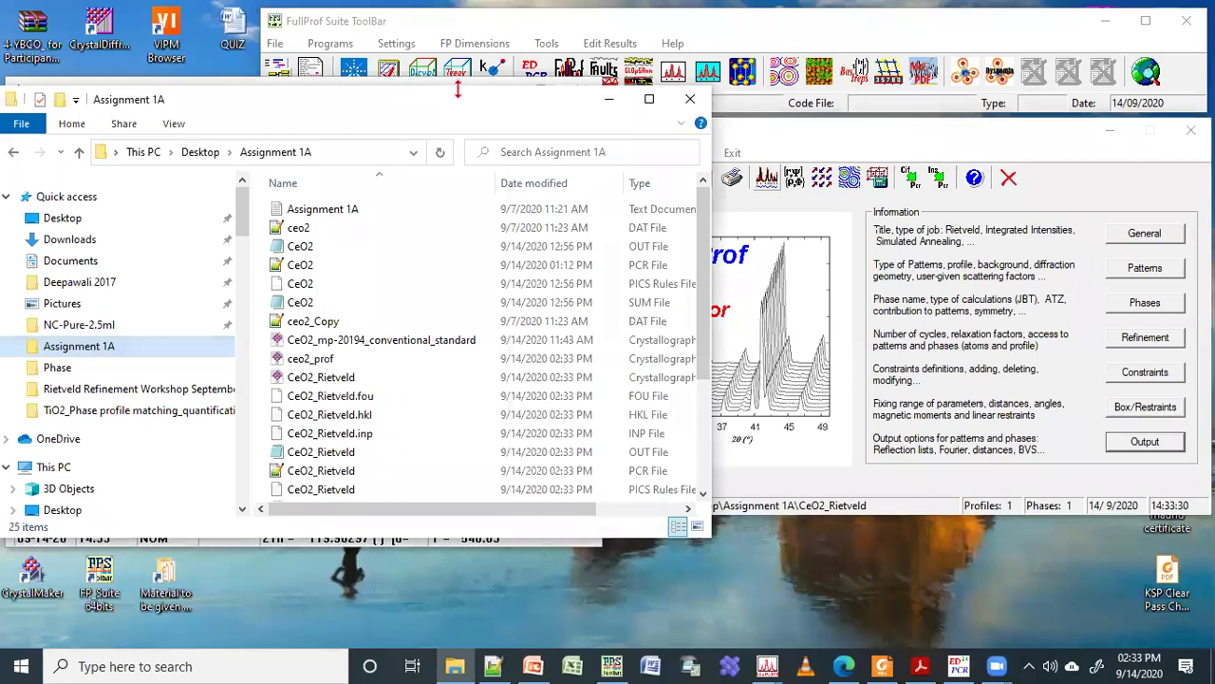
left_click_drag(710, 239, 721, 311)
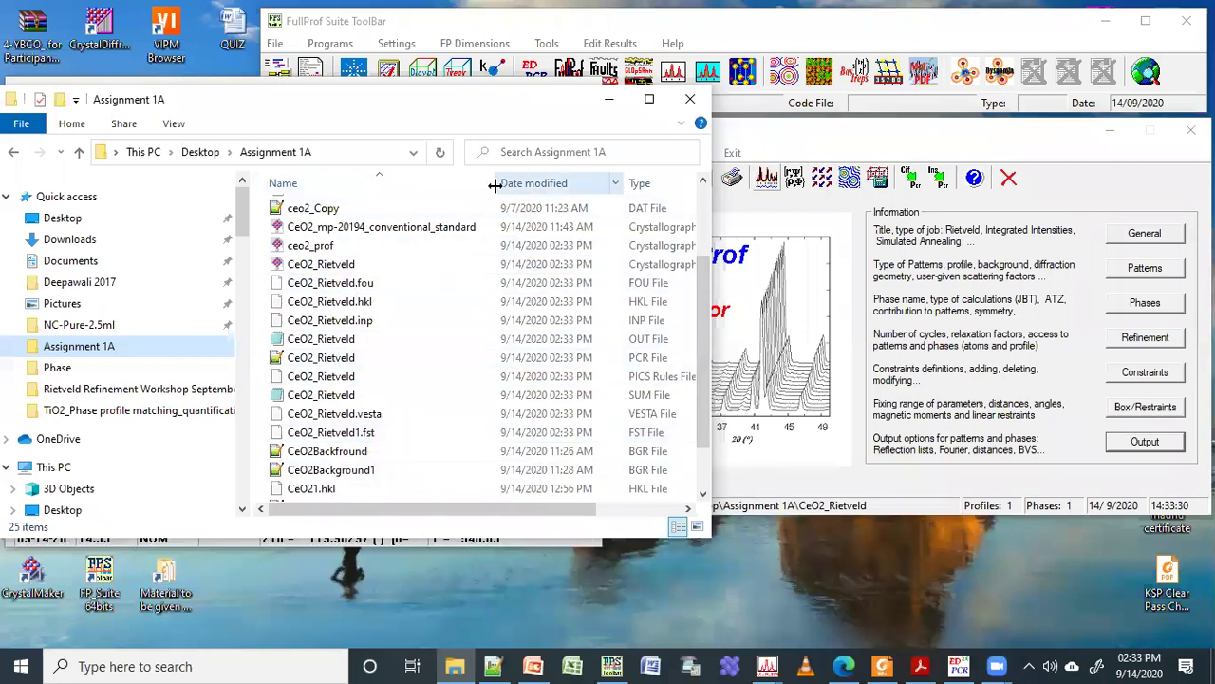
left_click_drag(447, 191, 421, 191)
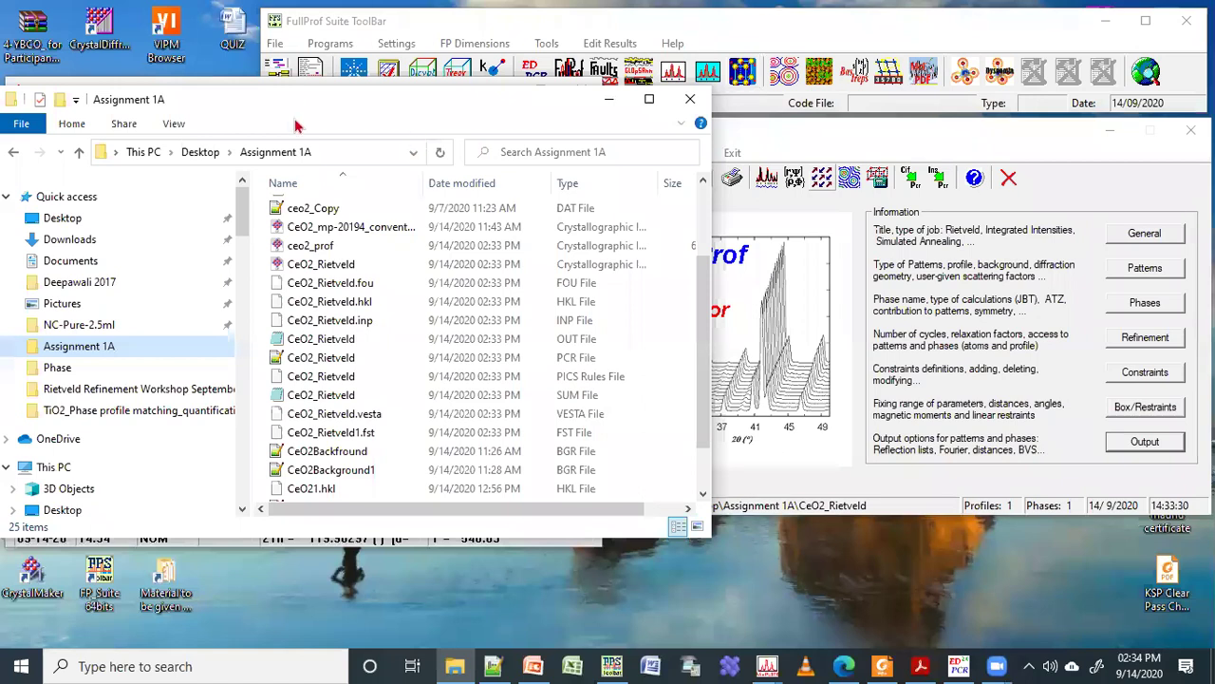
left_click(342, 266)
Compare the CIF and summary parameters (SUM) output settings with the corresponding CeO2_Rietveld files in the Assignment 1A folder
left_click(1132, 437)
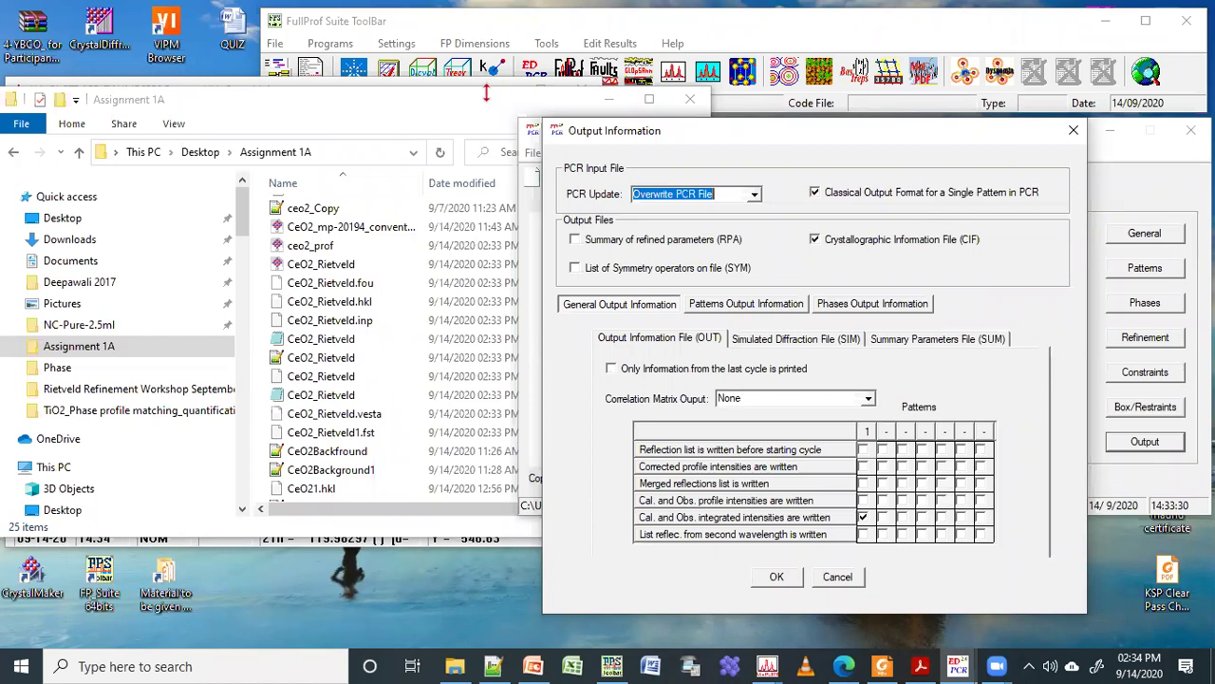
left_click(404, 226)
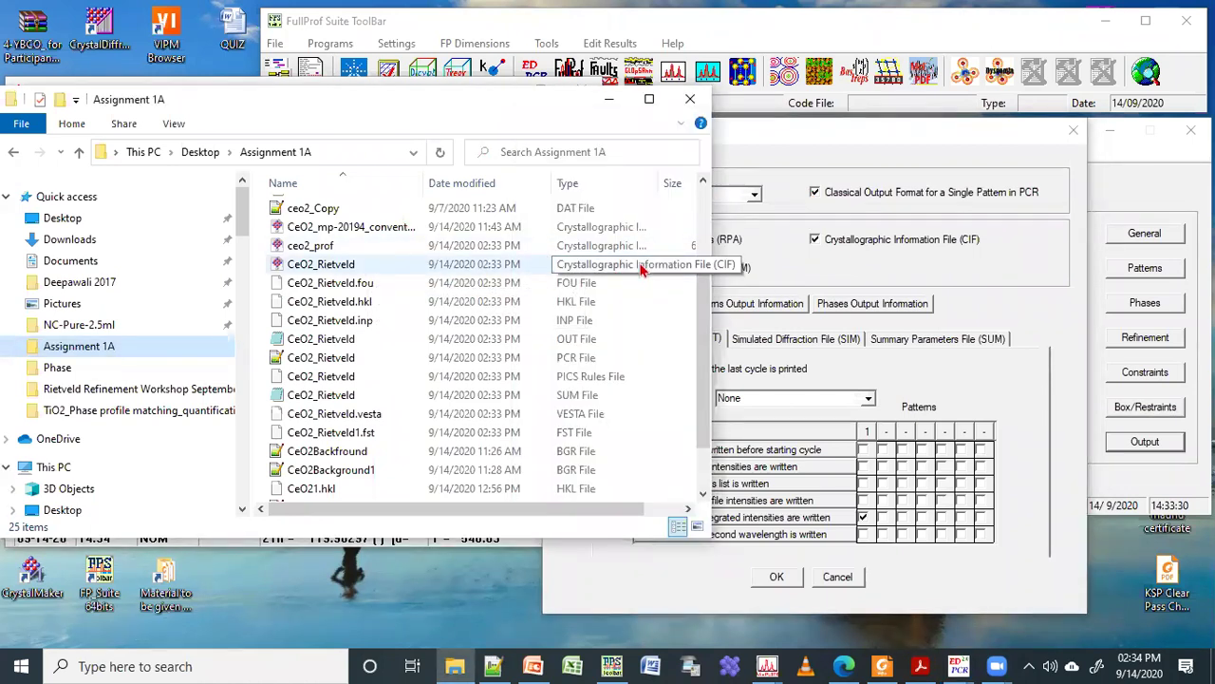
left_click(1014, 391)
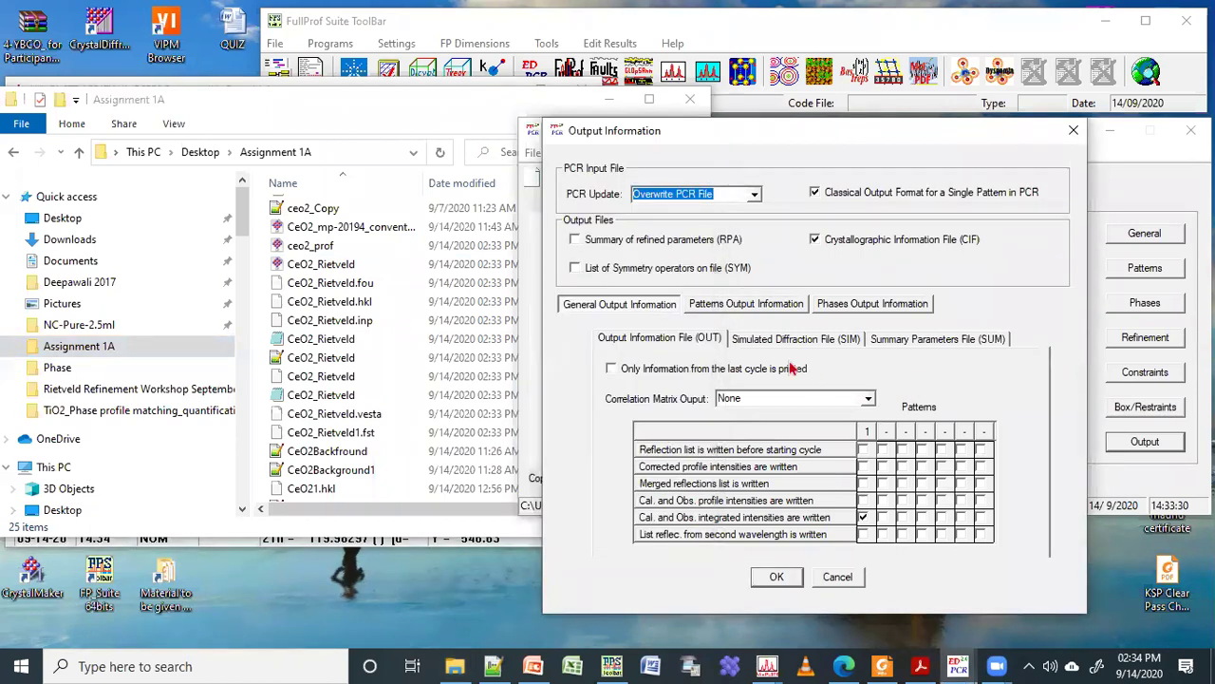
left_click(957, 344)
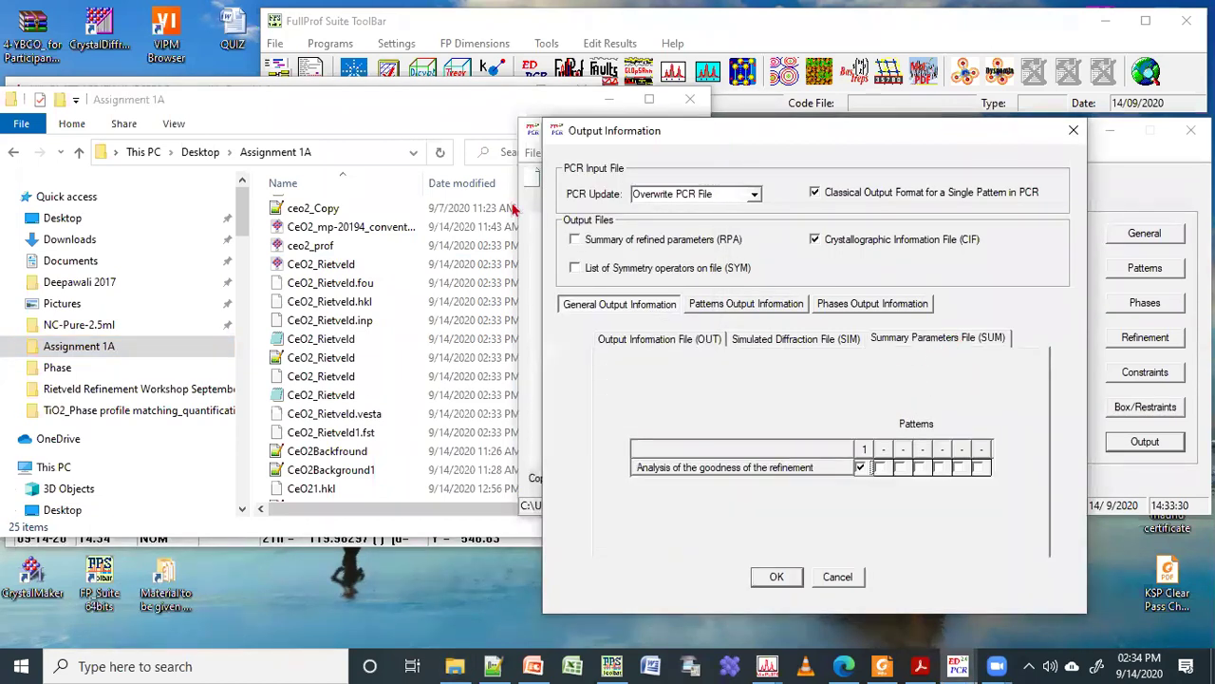
left_click(420, 110)
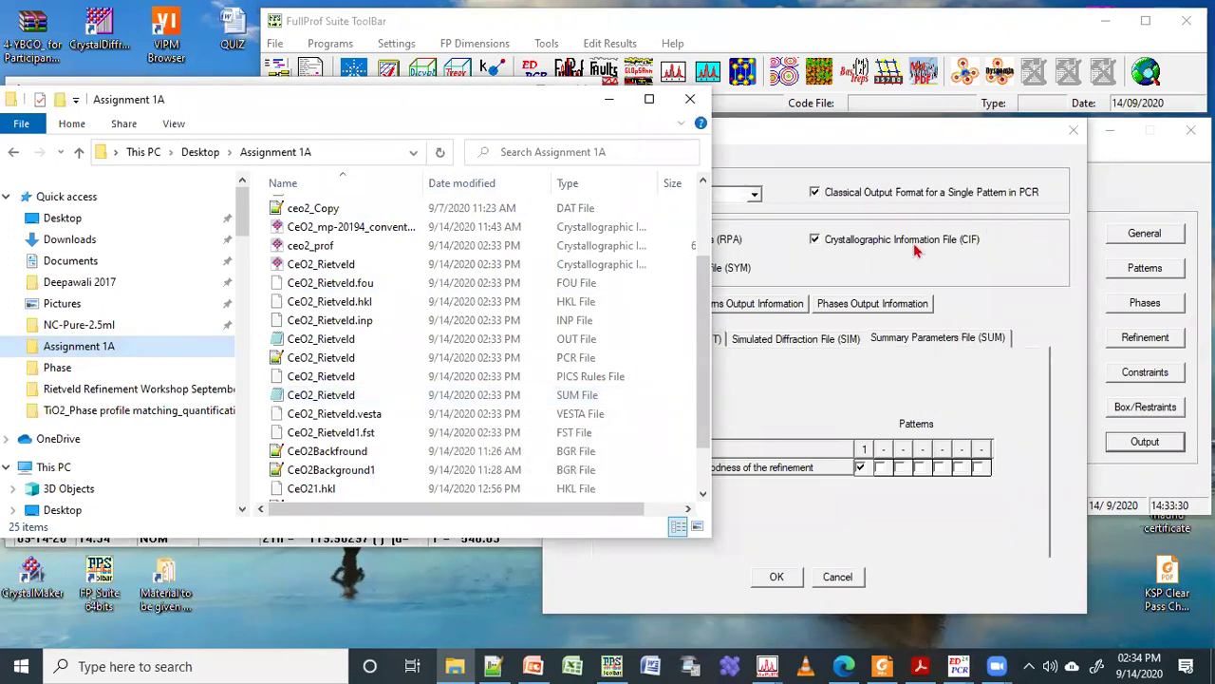
Compare the reflections (HKL) and structure factors (FOU) output settings with the corresponding CeO2_Rietveld files in the folder
left_click(842, 303)
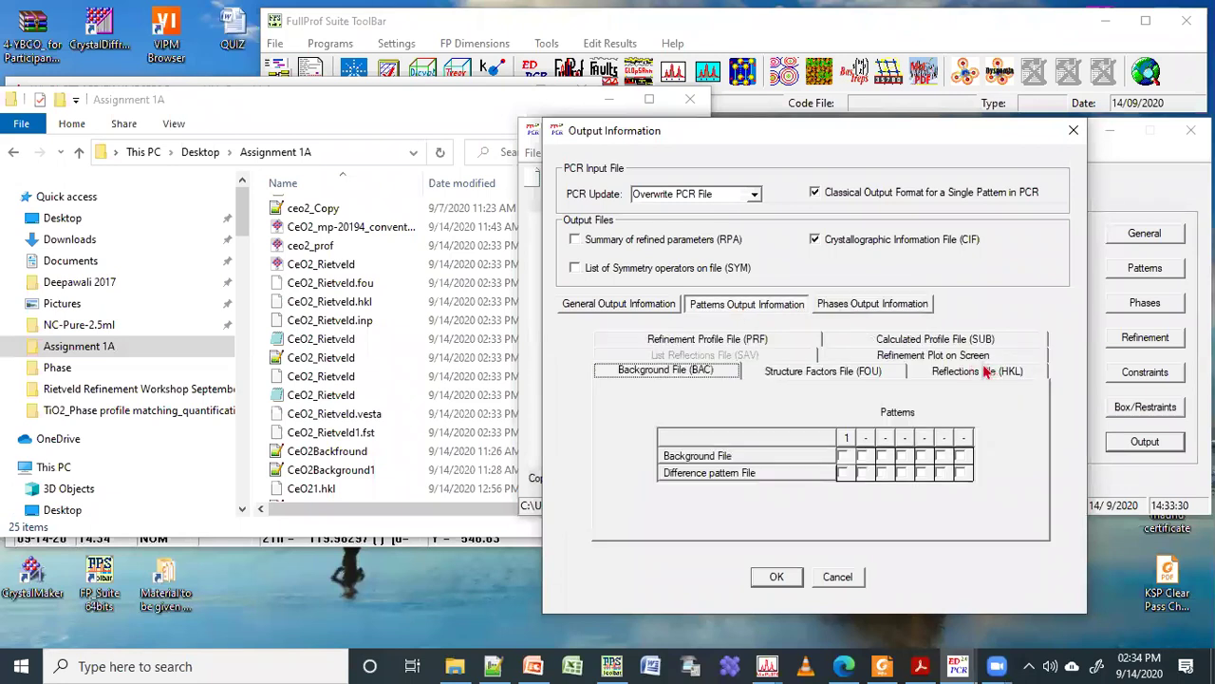
left_click(983, 377)
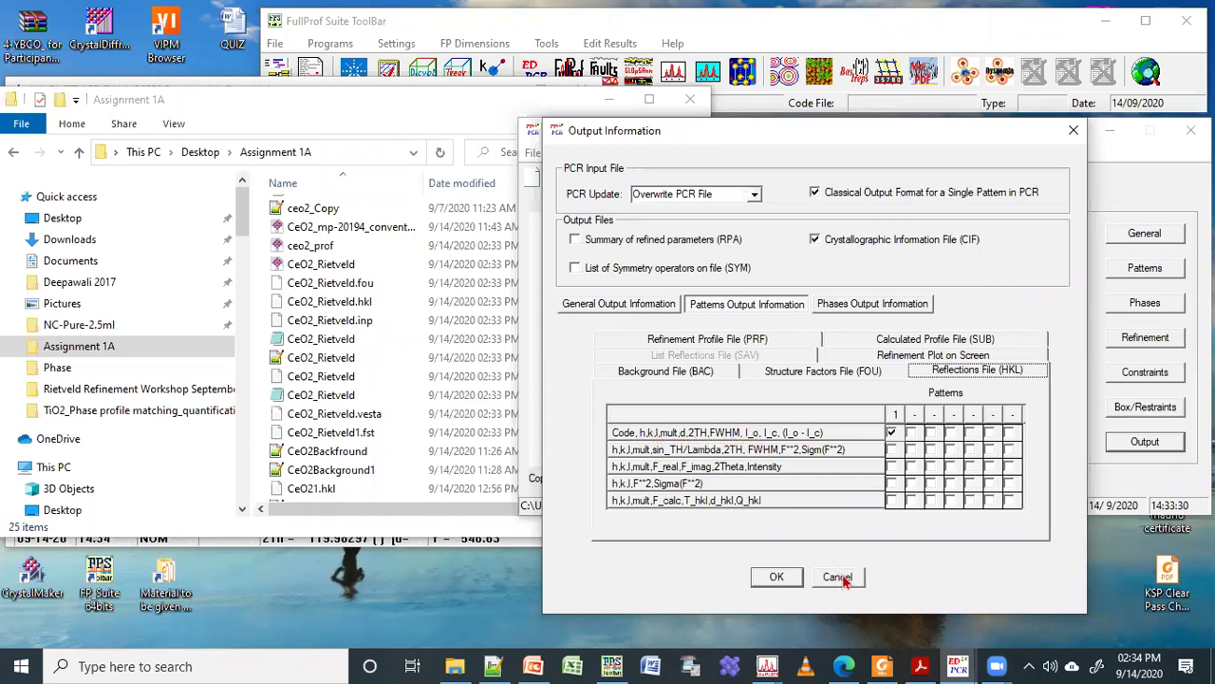
left_click(474, 256)
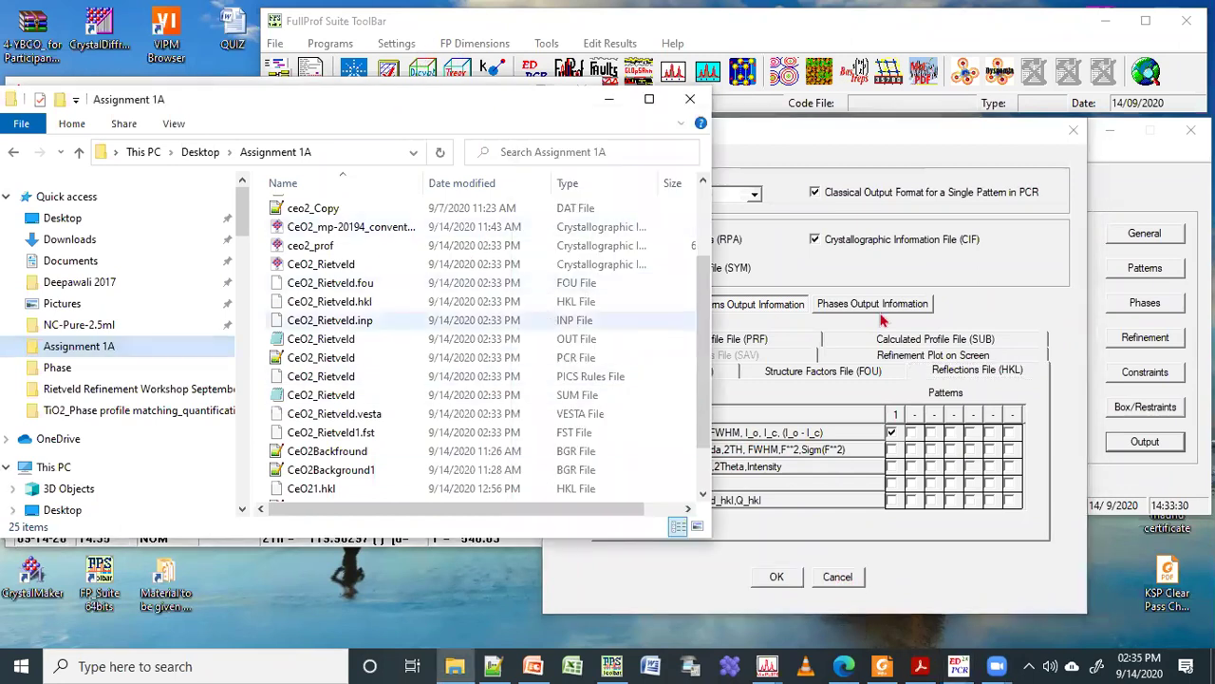
left_click(859, 377)
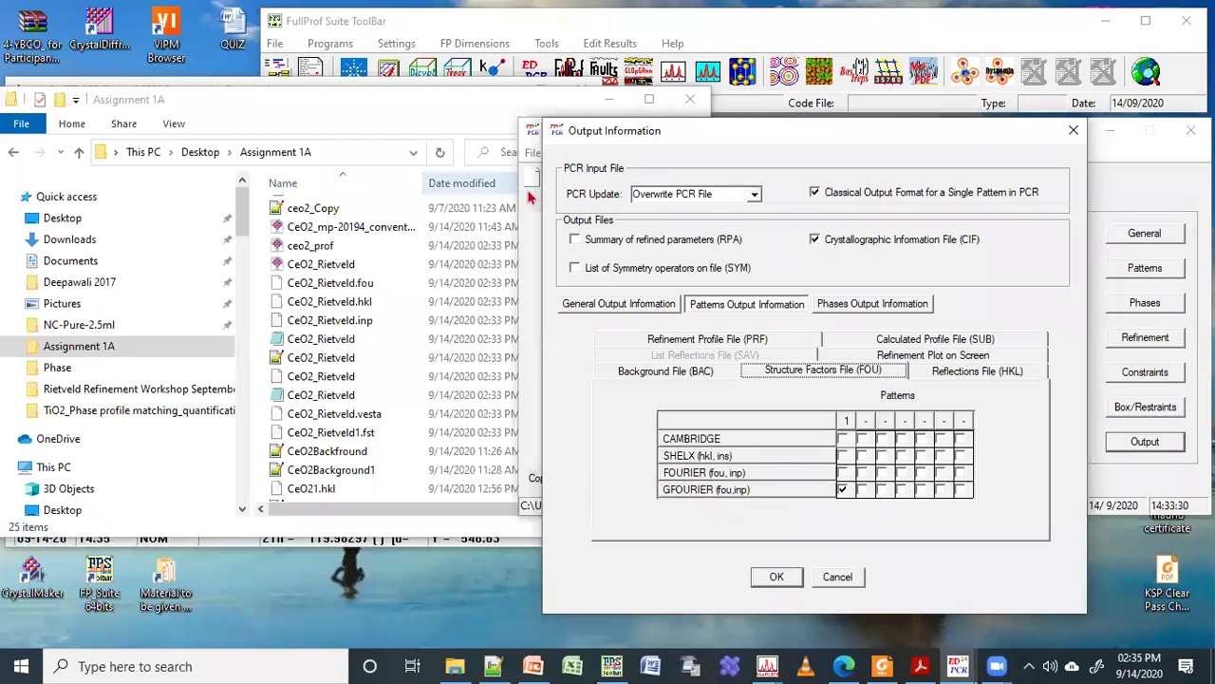
left_click(434, 127)
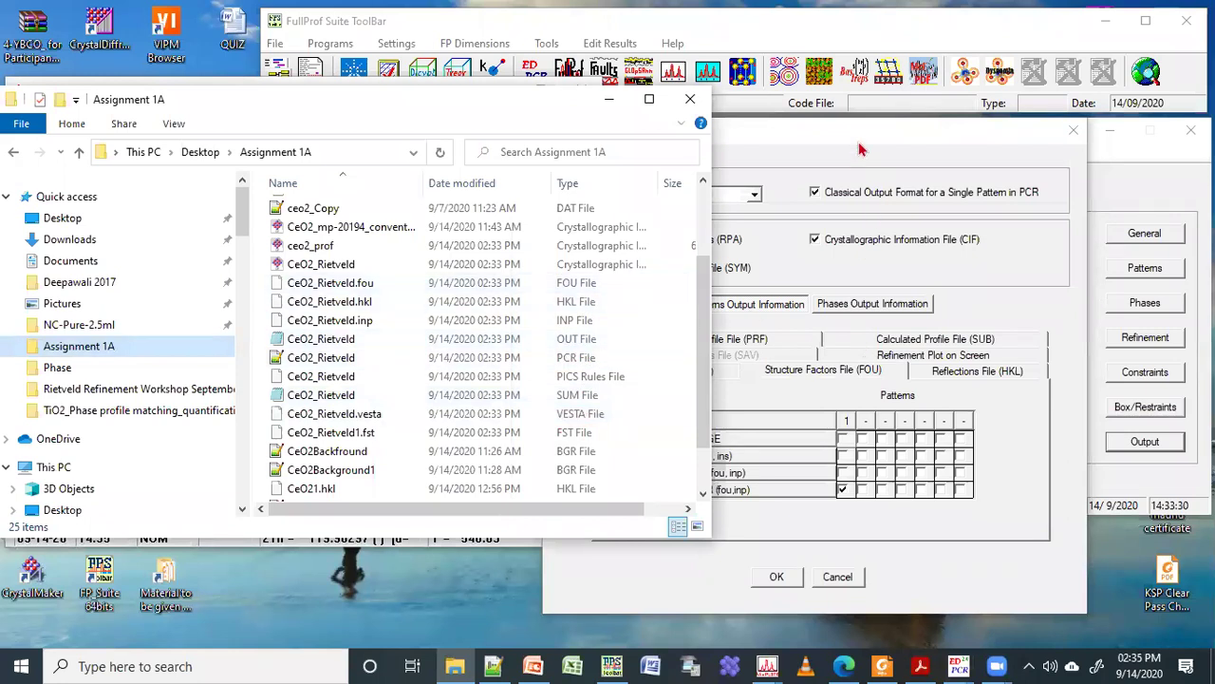
Accept the output settings, rerun the FullProf refinement with the ceo2 data file, exit it and return to the Assignment 1A folder
left_click(778, 576)
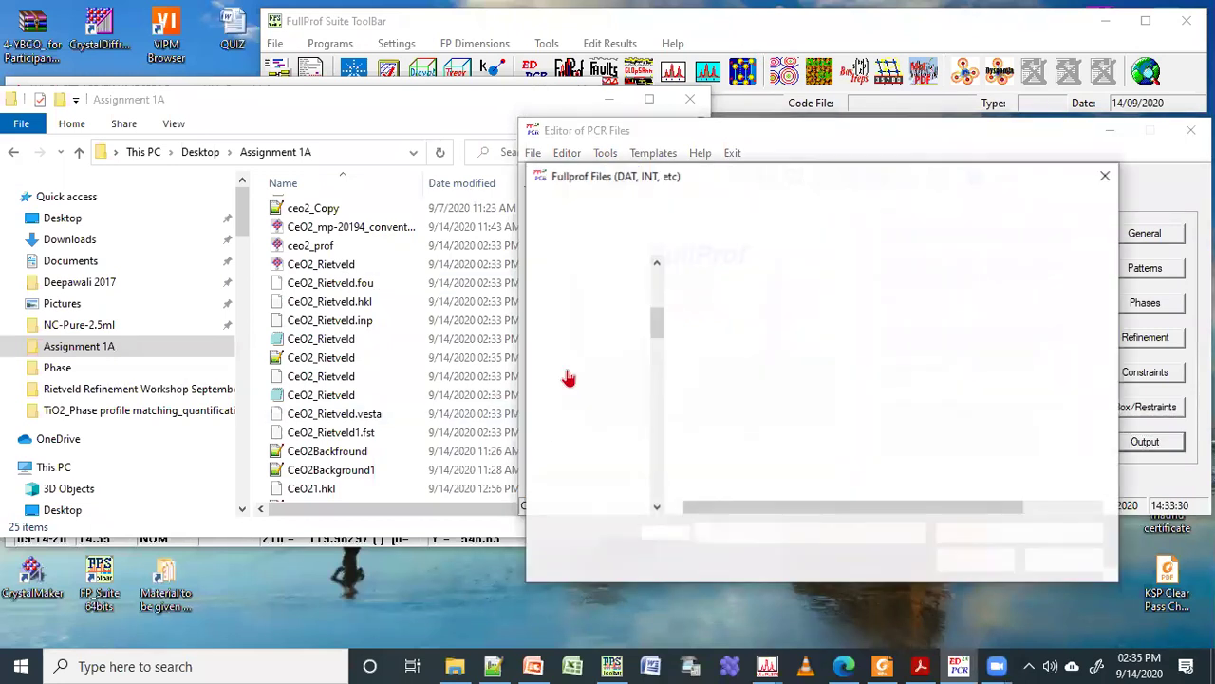
double_click(710, 294)
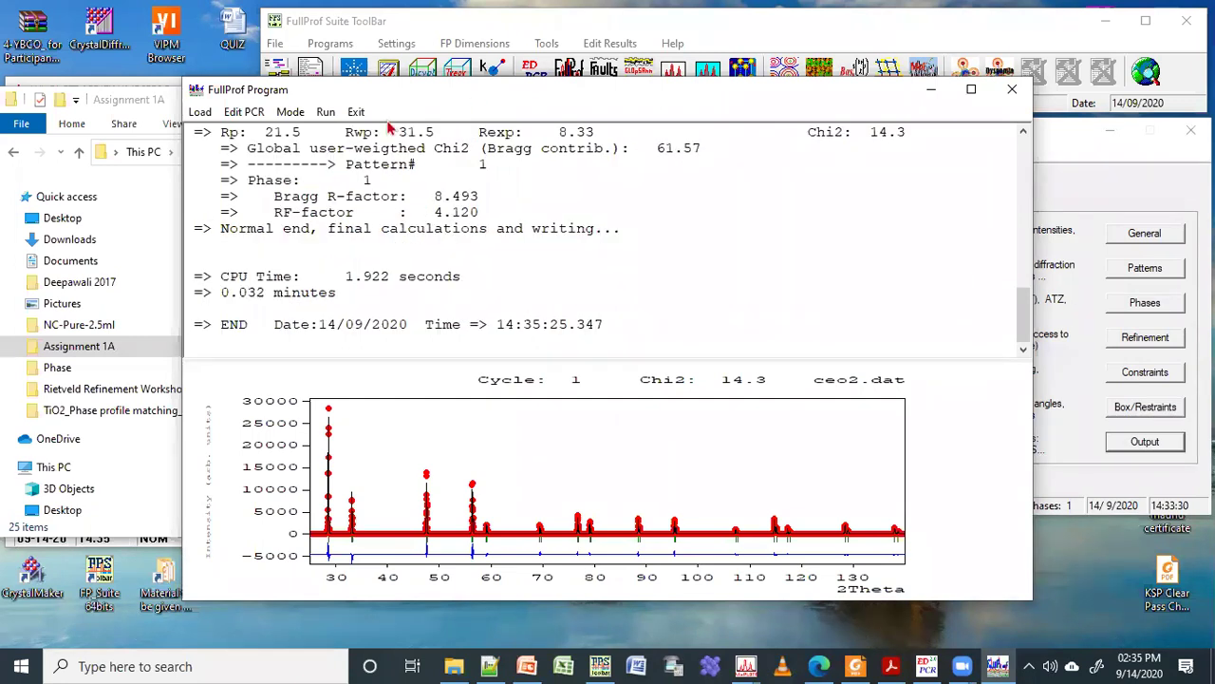
left_click(357, 113)
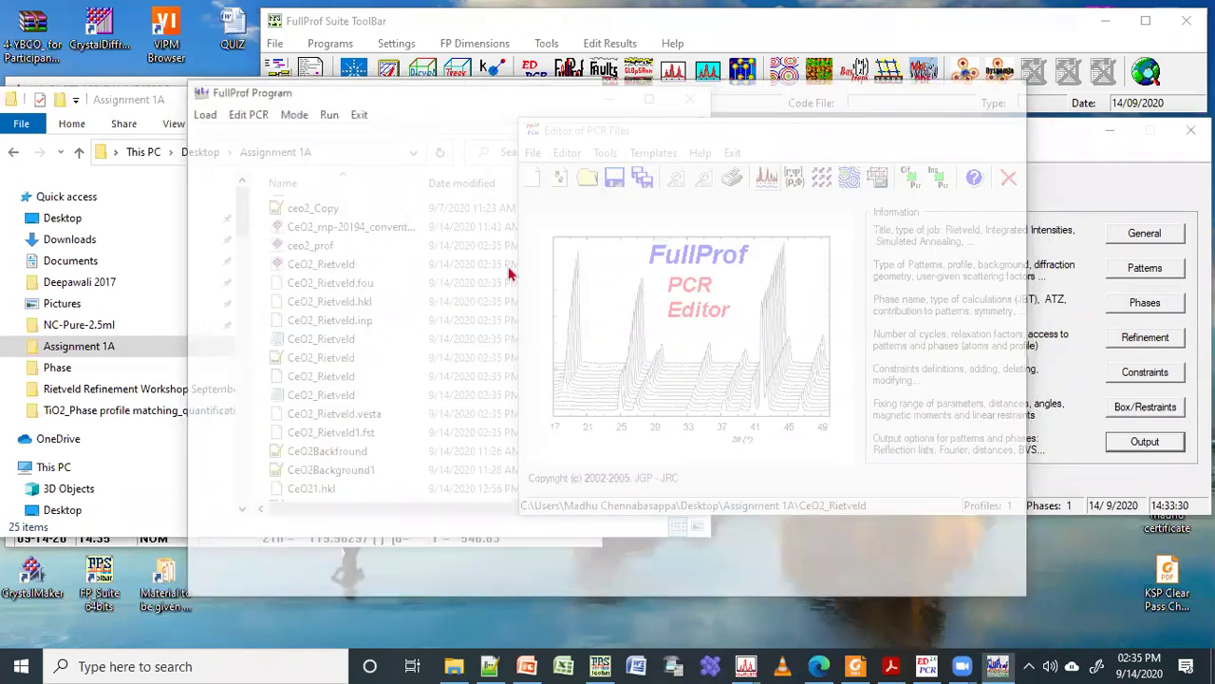
left_click(498, 427)
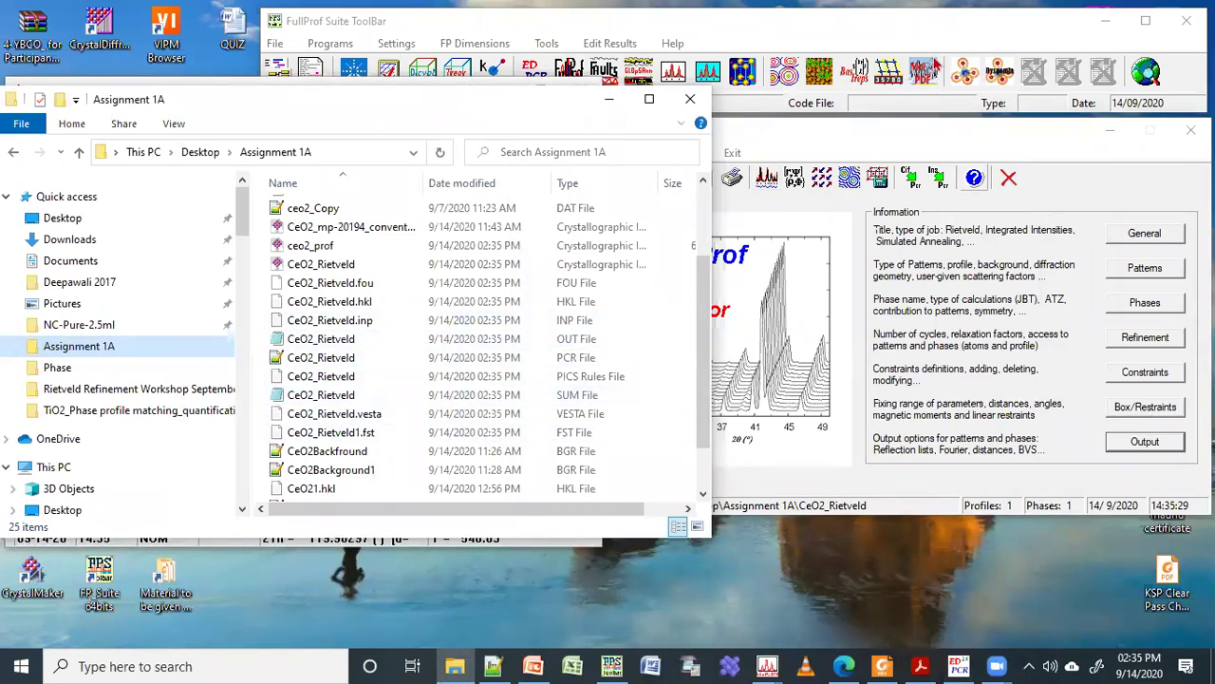
Try to run VESTA from the FullProf Suite ToolBar, looking for it among the installed programs and searching the computer for "vesta"
left_click(935, 65)
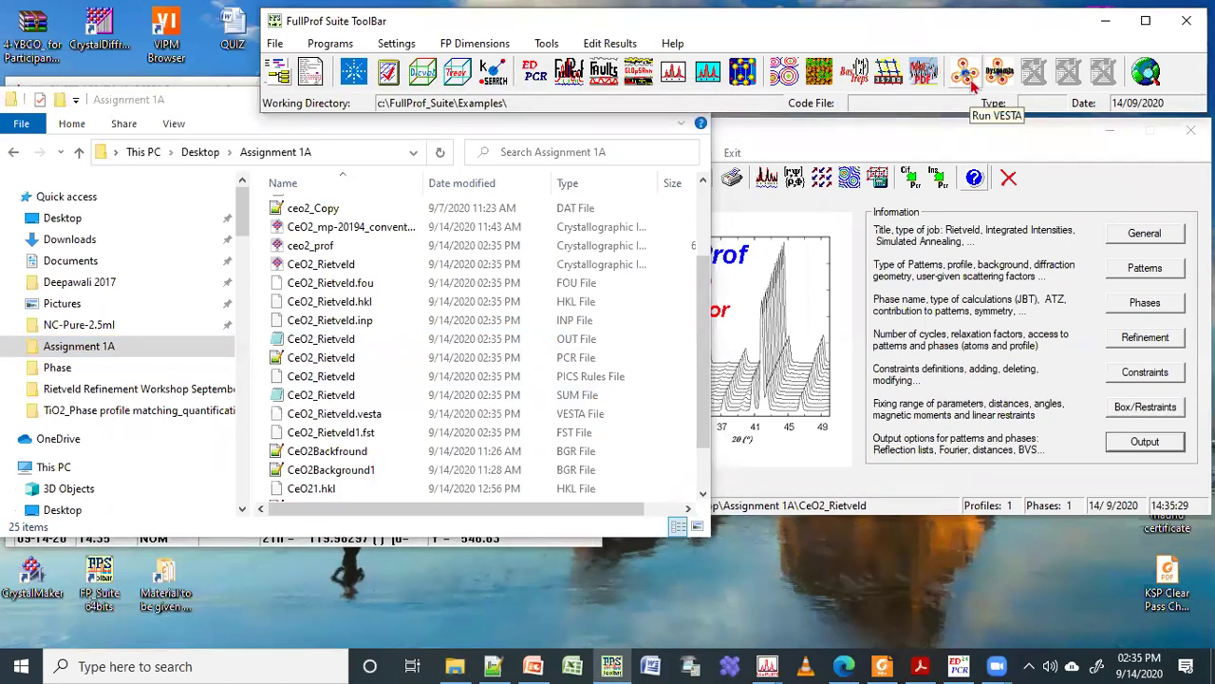
left_click(972, 87)
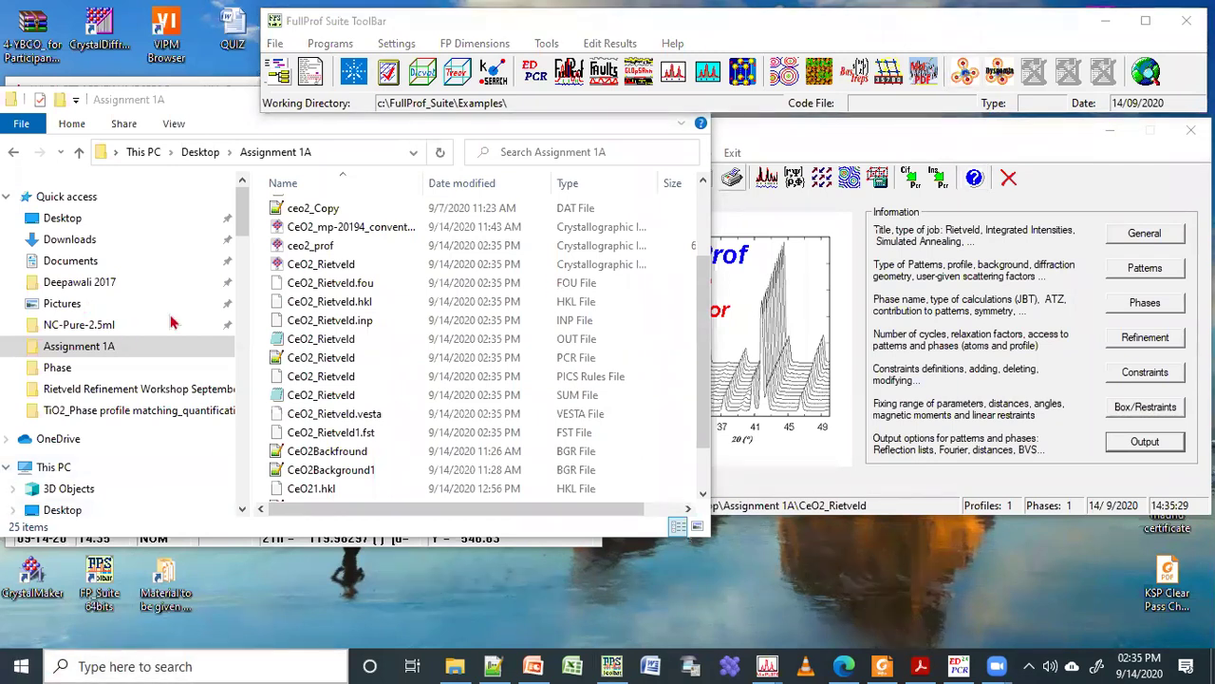
key("super")
scroll(281, 271, "down", 10)
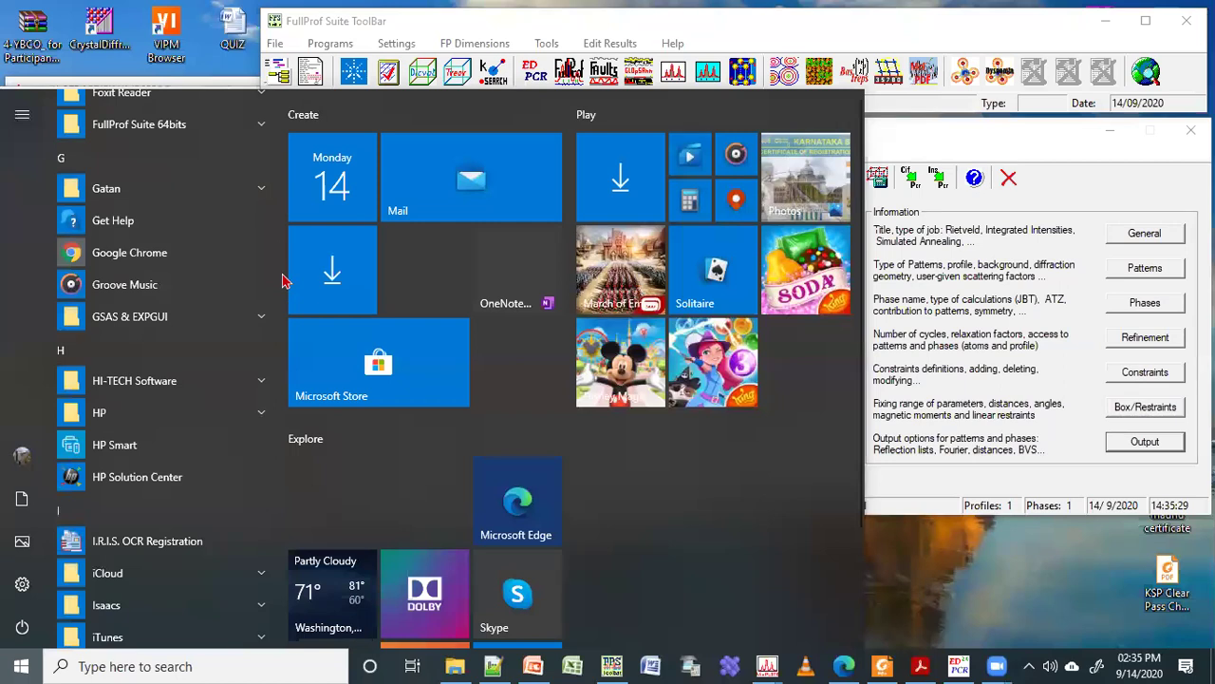
scroll(276, 478, "down", 15)
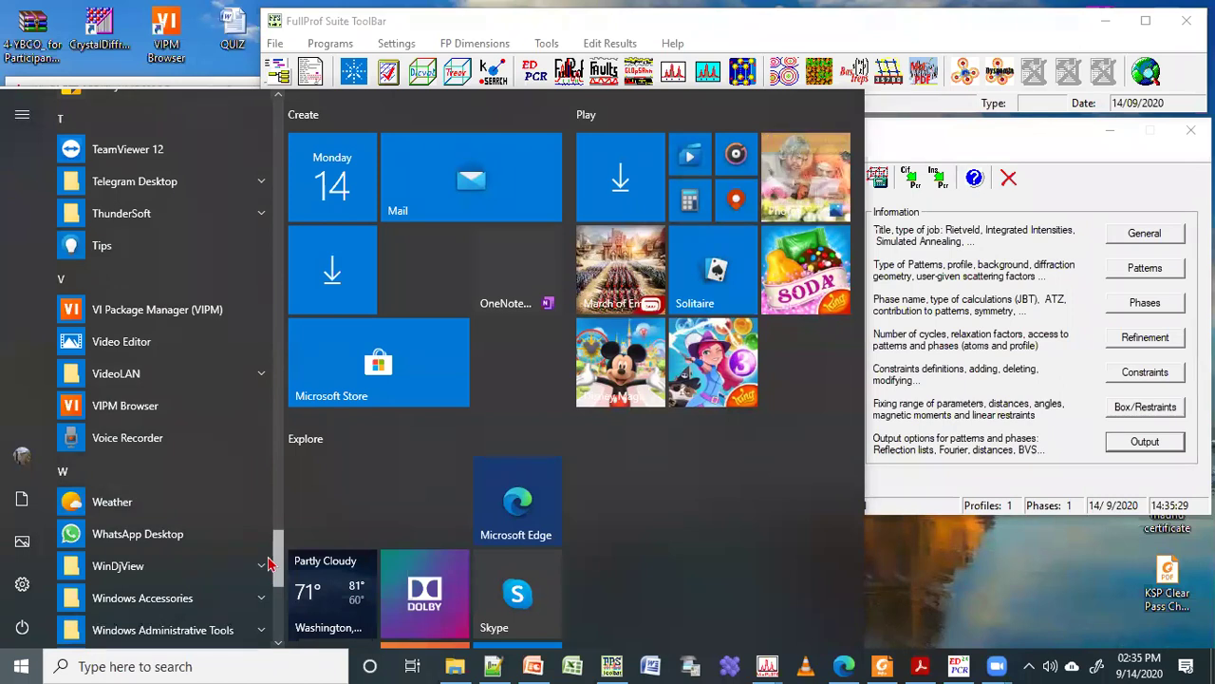
left_click(177, 666)
type("vesta")
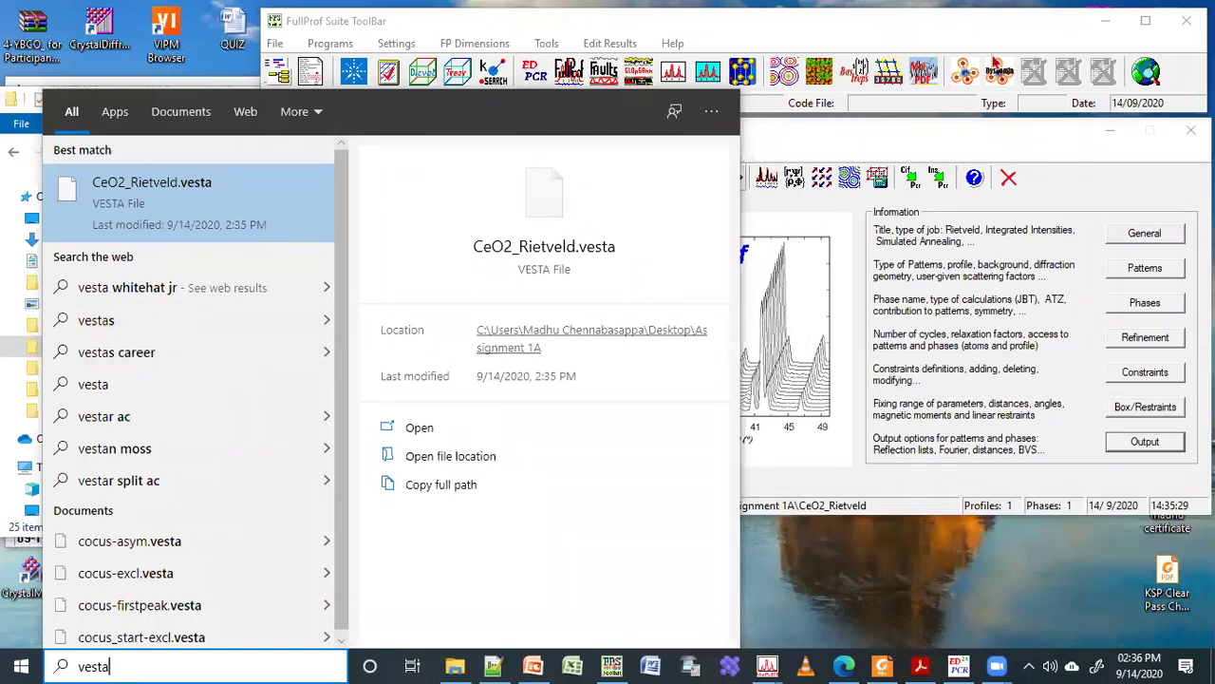
left_click(961, 85)
left_click(960, 84)
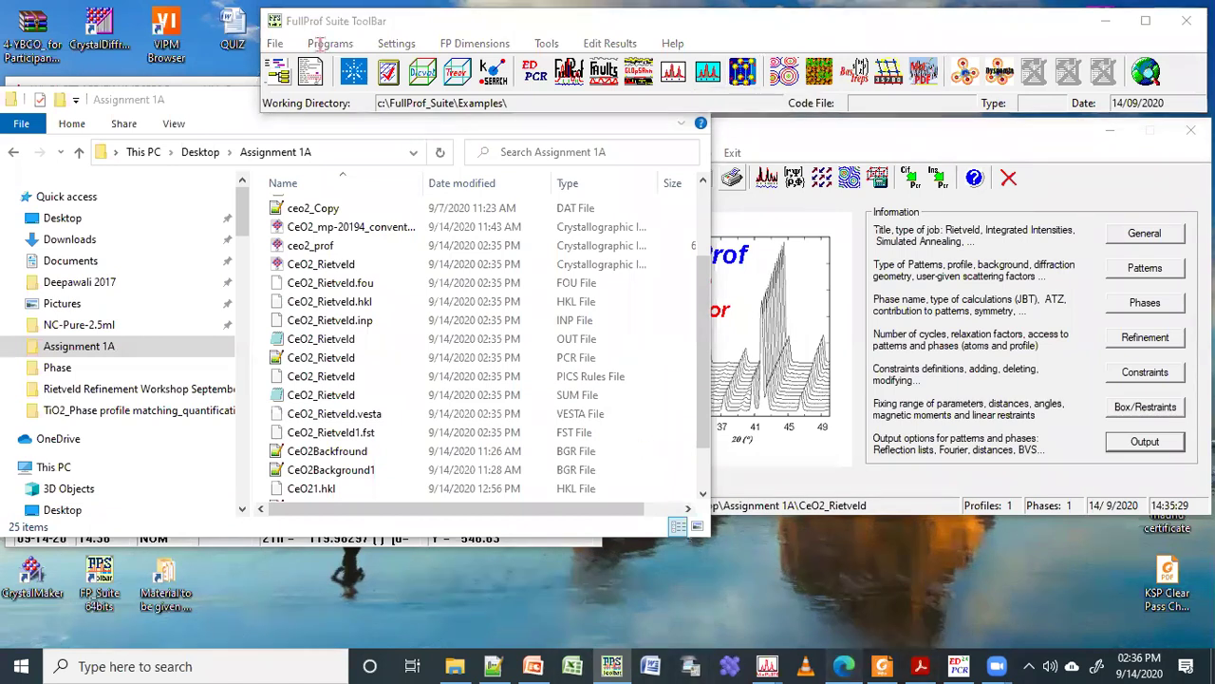
Launch FpStudio from the FullProf Suite for crystal structure display
key("alt+Tab")
left_click(235, 15)
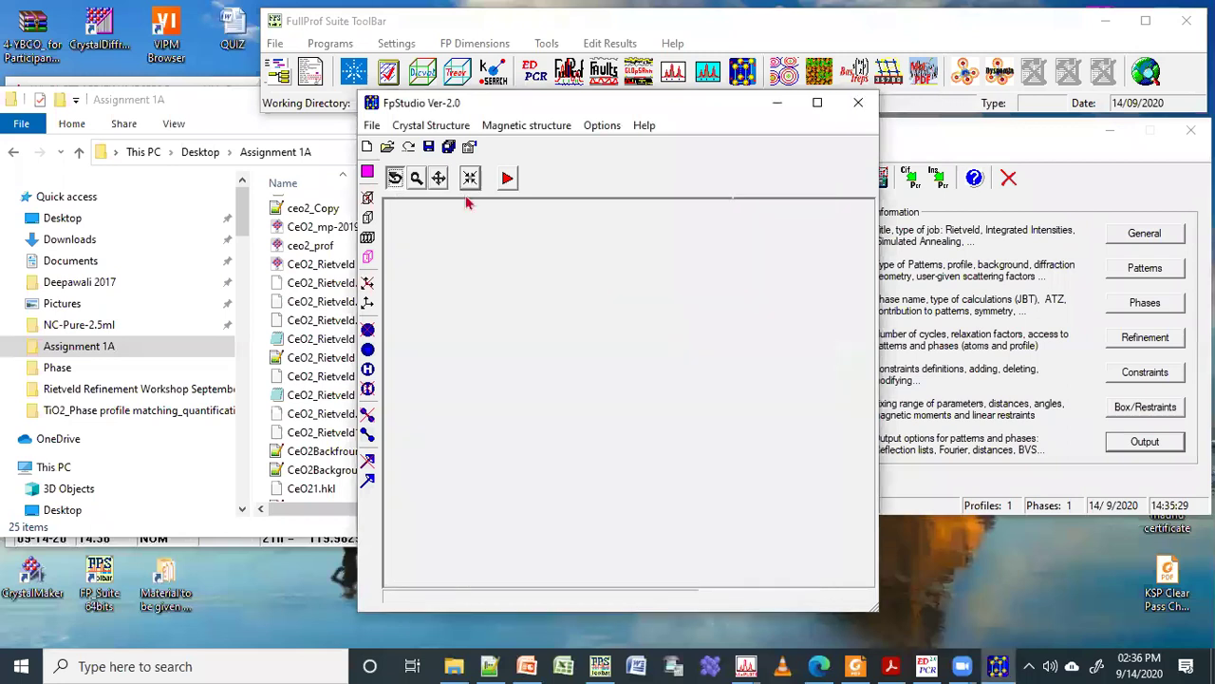
Open the structure file CeO2_Rietveld1.fst from the Assignment 1A folder on the Desktop in FpStudio, checking the folder's CeO2_Rietveld output files
left_click(389, 149)
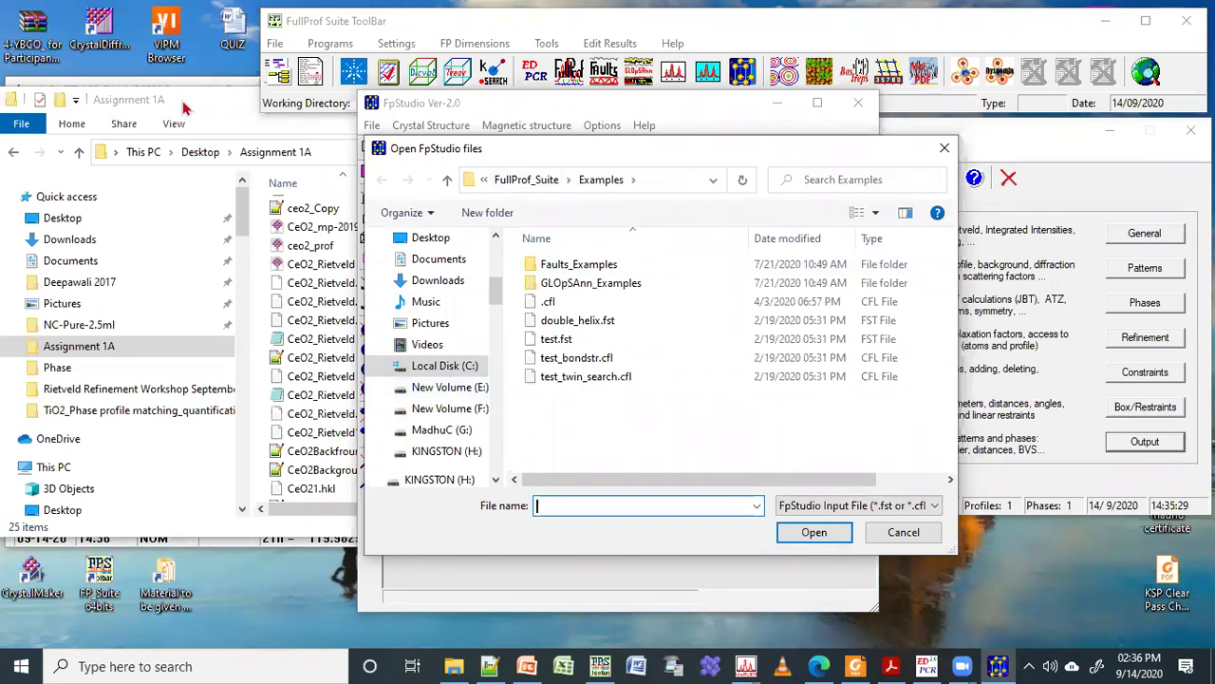
left_click(434, 243)
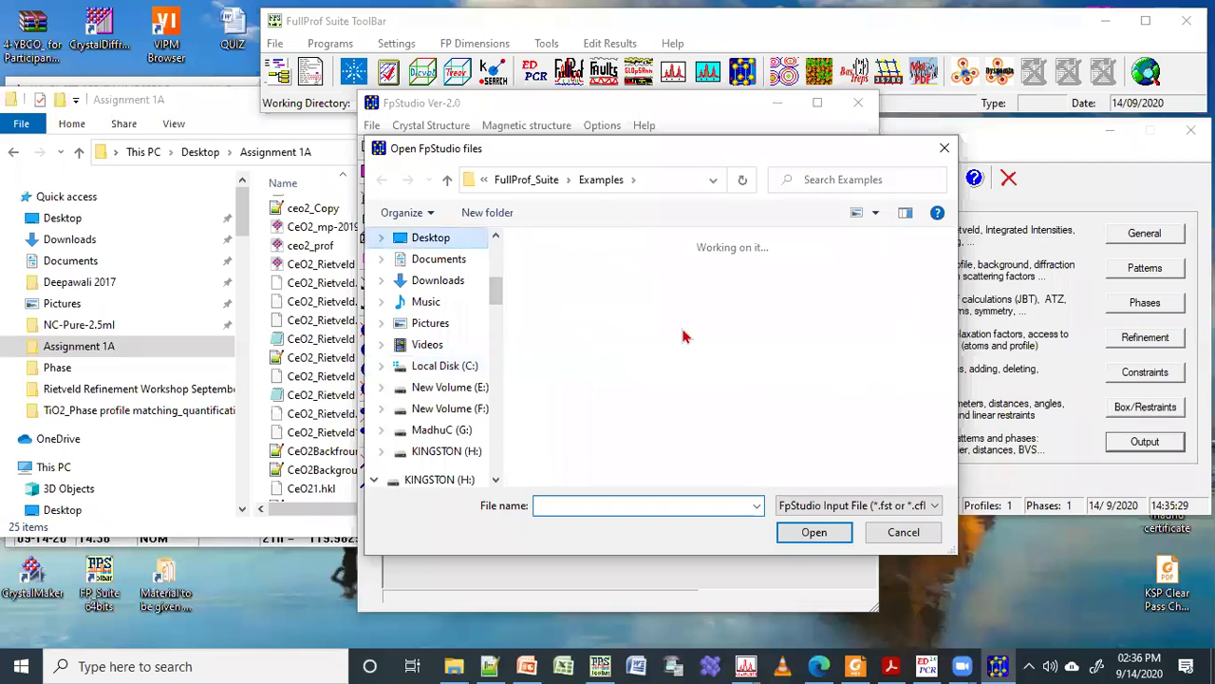
double_click(685, 286)
left_click(587, 268)
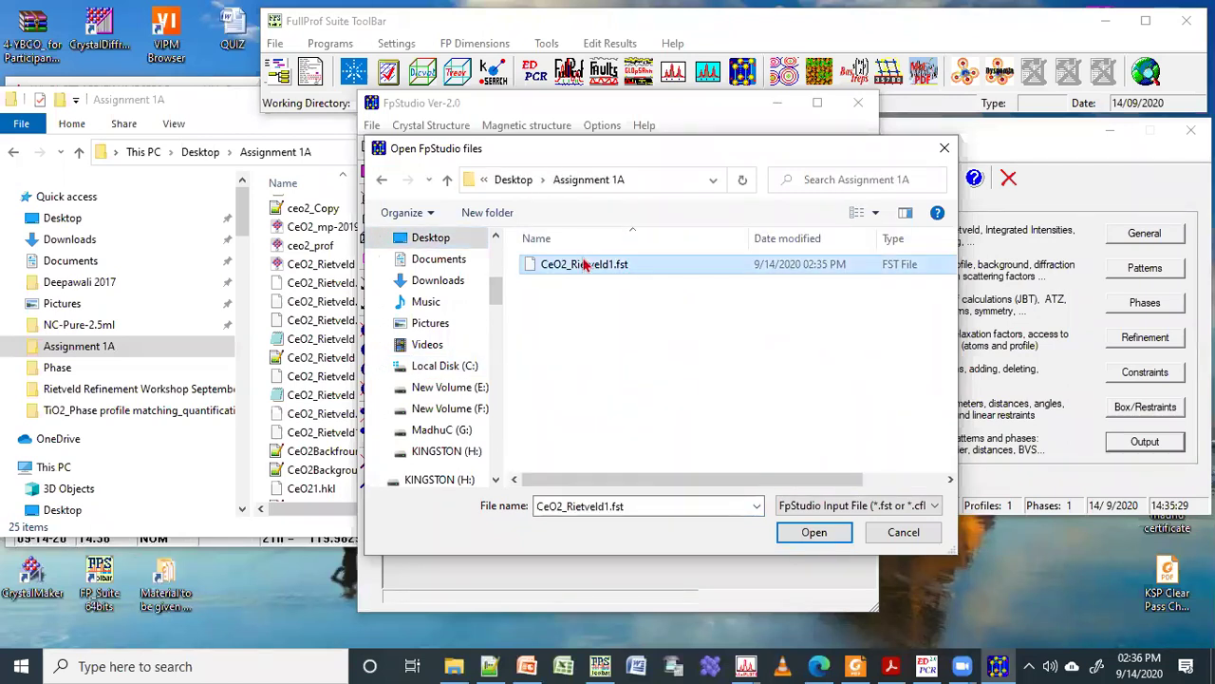
left_click(214, 108)
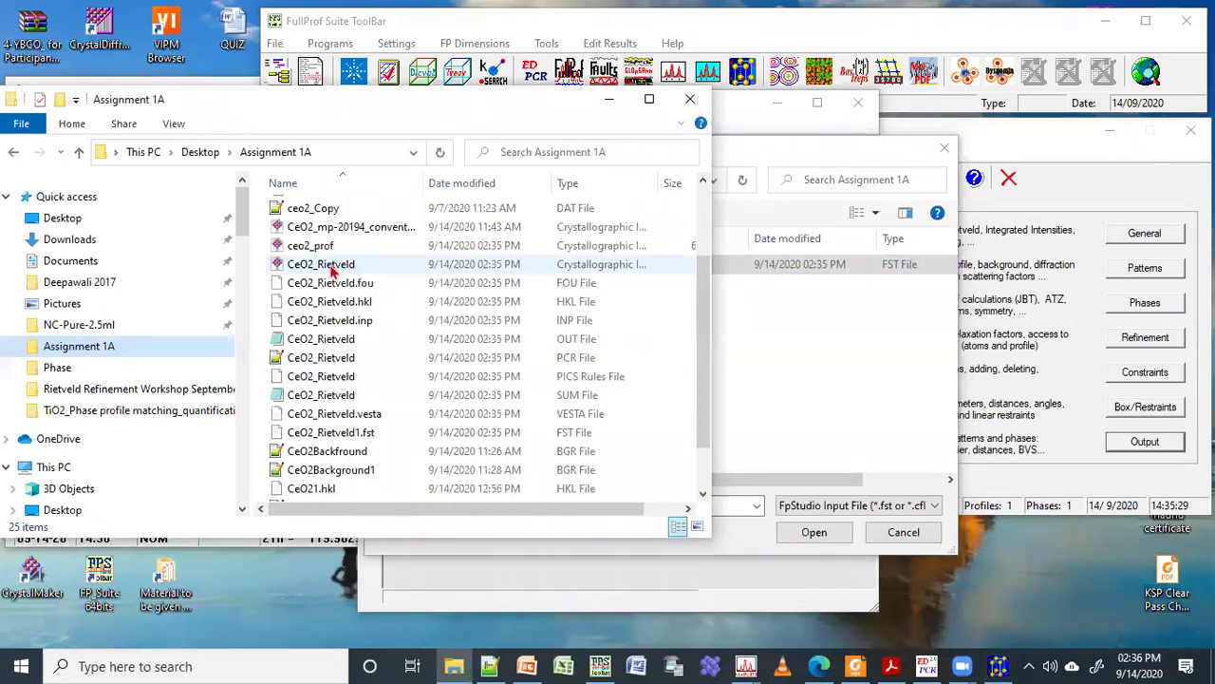
left_click(829, 537)
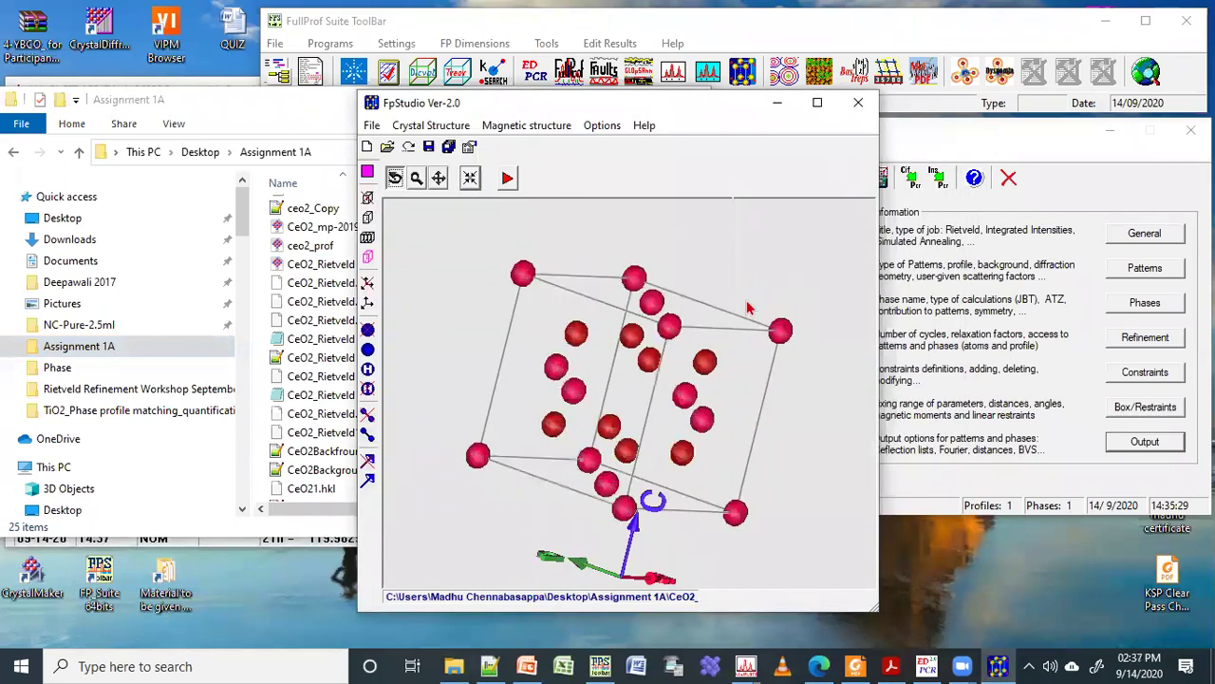
Rotate the CeO2 unit cell to inspect it nearly face-on with the c axis pointing up, and close FpStudio
left_click_drag(690, 389, 529, 435)
left_click_drag(690, 512, 589, 348)
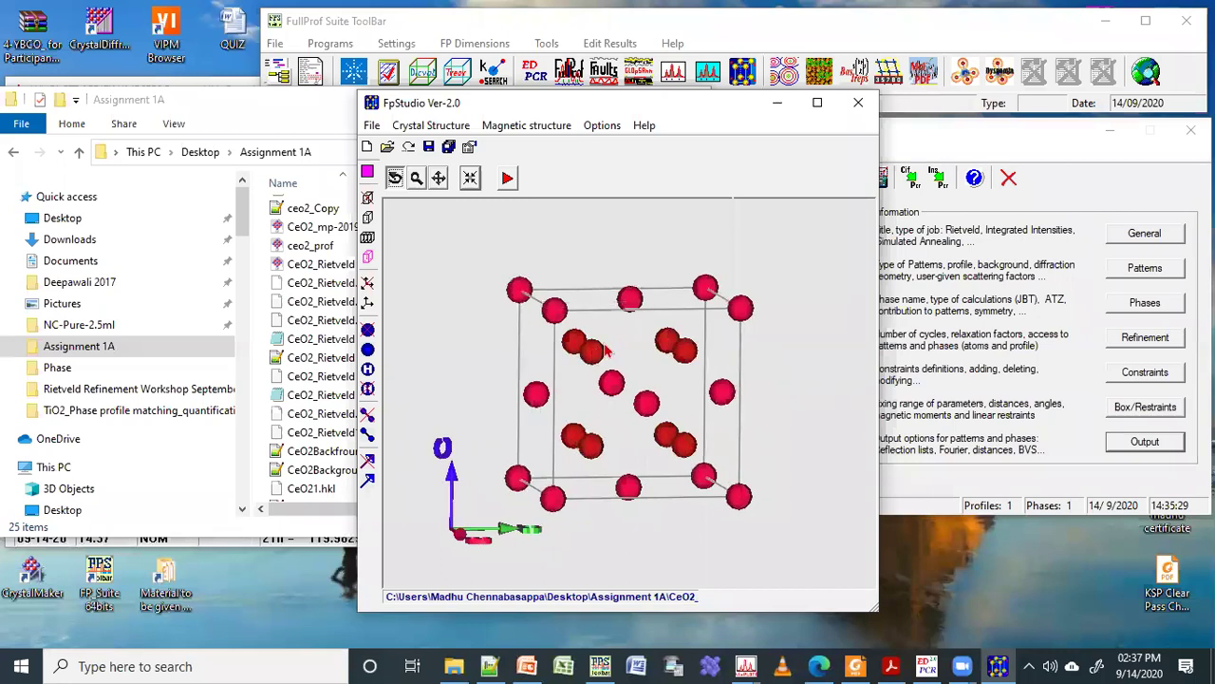
left_click_drag(586, 348, 547, 485)
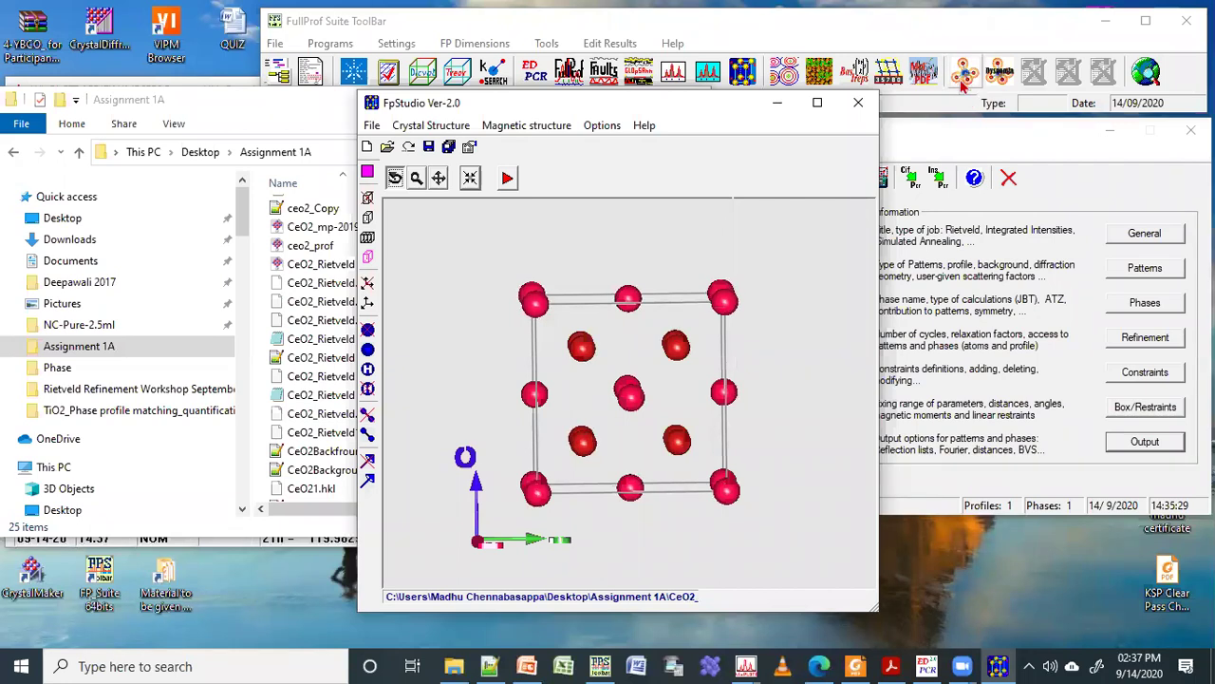
left_click(857, 107)
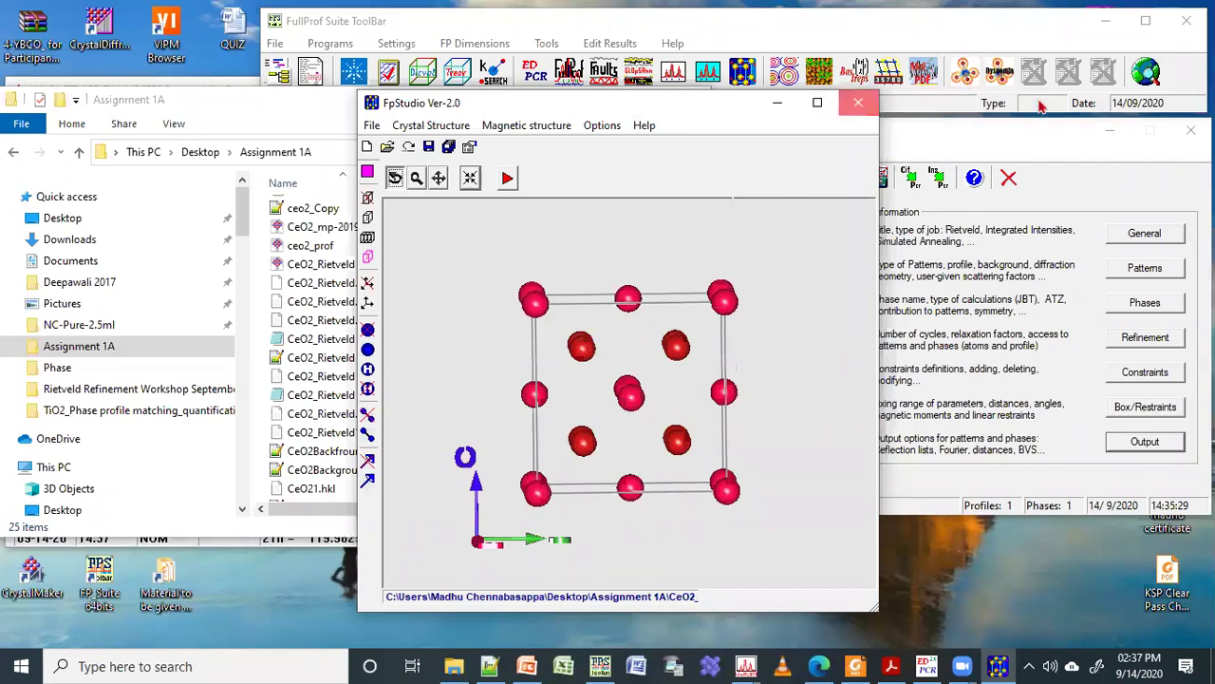